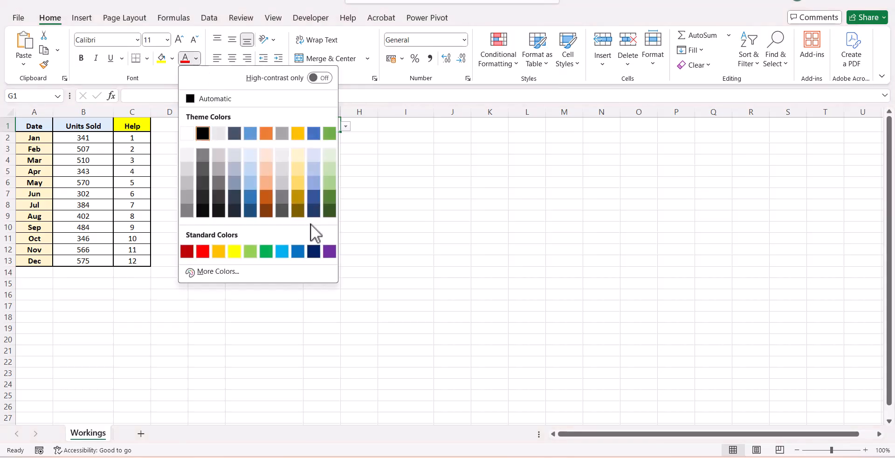
# Step: Format the month-count cell G1 with a purple fill and white font colour
pyautogui.click(324, 254)
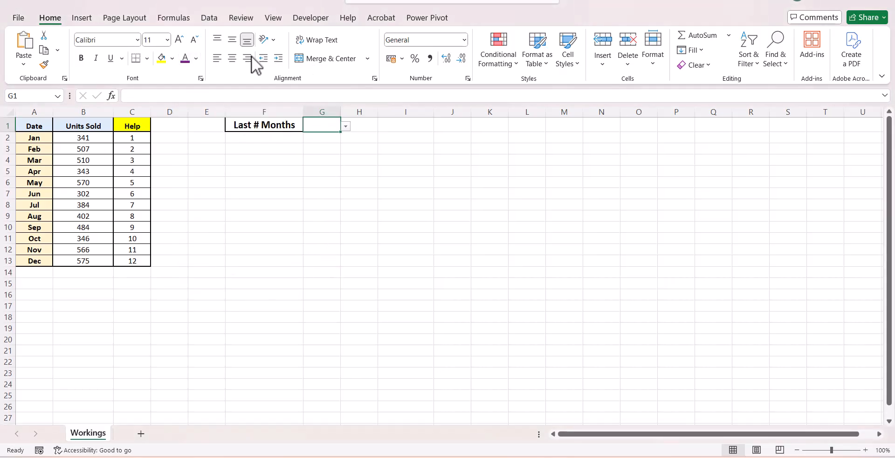
pyautogui.click(196, 57)
pyautogui.click(193, 140)
pyautogui.click(174, 58)
pyautogui.click(305, 234)
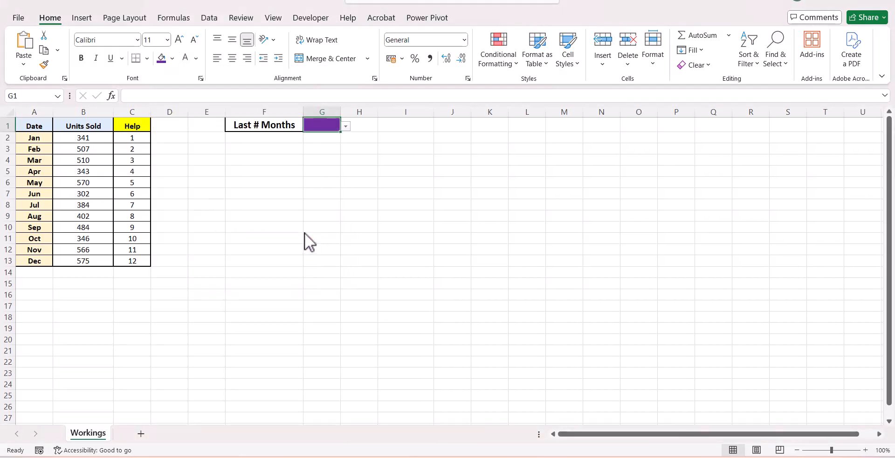
# Step: Increase the font size of G1 to 18 and make it bold
pyautogui.click(179, 40)
pyautogui.click(180, 40)
pyautogui.click(179, 40)
pyautogui.click(180, 40)
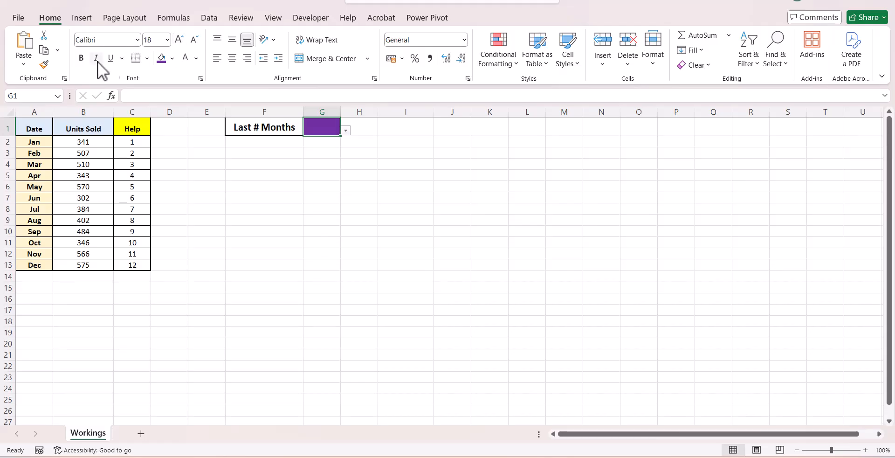
pyautogui.click(81, 58)
# Step: Choose 4 from the drop-down list in G1 and centre the value horizontally
pyautogui.click(346, 130)
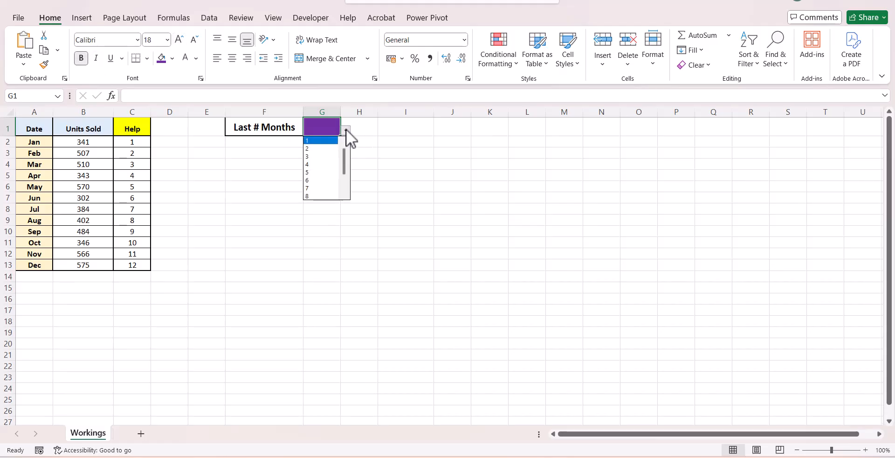
pyautogui.click(331, 165)
pyautogui.click(232, 58)
# Step: Start an OFFSET formula in F3 with the absolute cell $A$1 as its reference
pyautogui.click(275, 153)
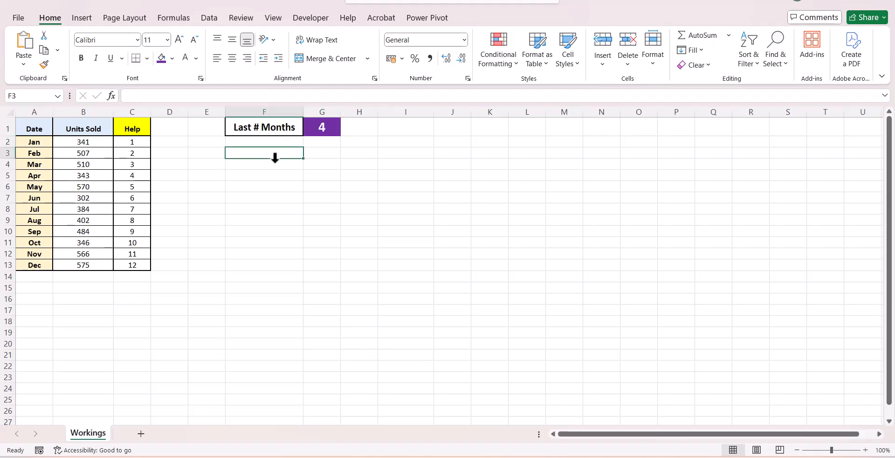
pyautogui.write('=of')
pyautogui.press('Tab')
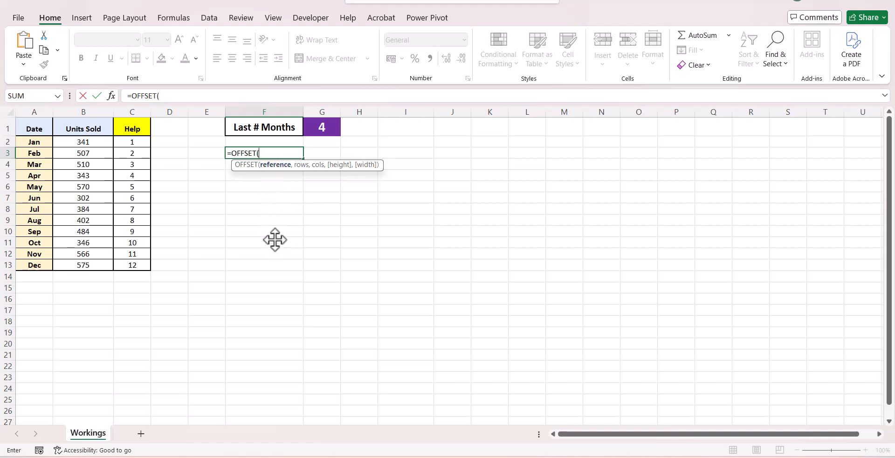
pyautogui.click(28, 124)
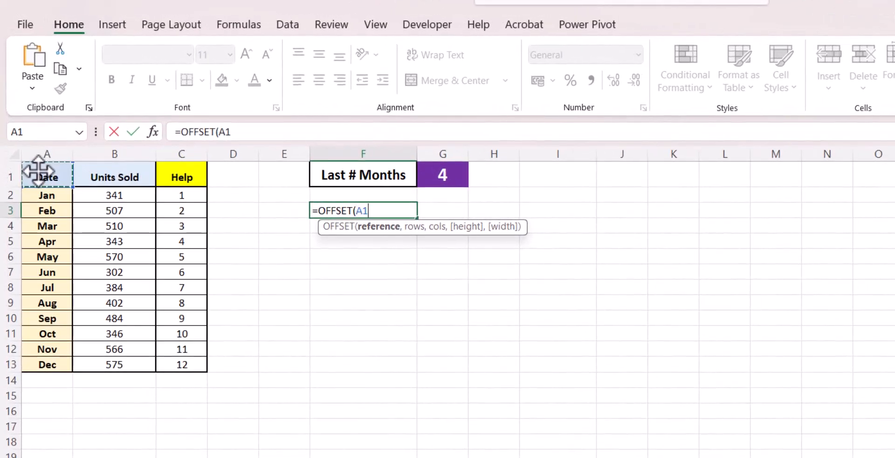
pyautogui.press('F4')
pyautogui.write(',')
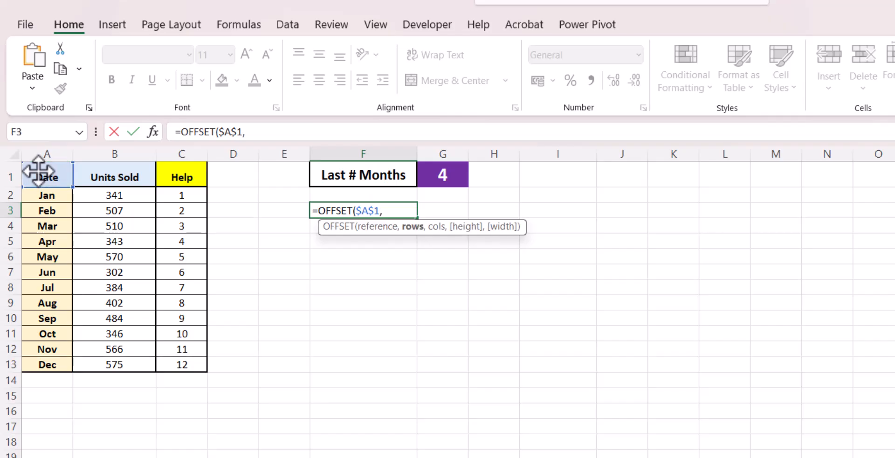
# Step: Enter COUNTA($A:$A)-$G$1 as the rows argument of the OFFSET formula
pyautogui.write('cou')
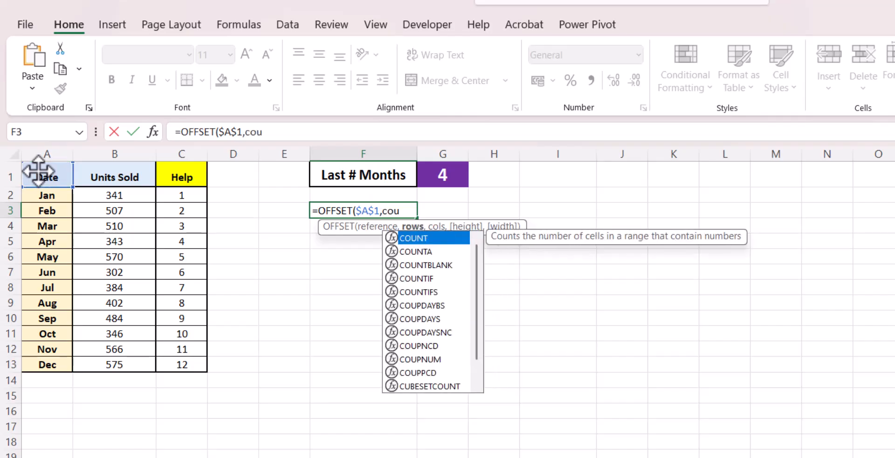
pyautogui.press('Down')
pyautogui.press('Tab')
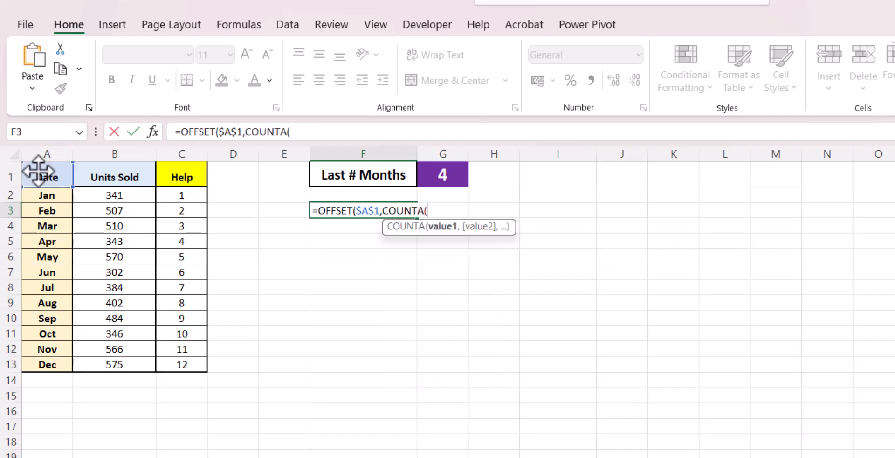
pyautogui.click(56, 153)
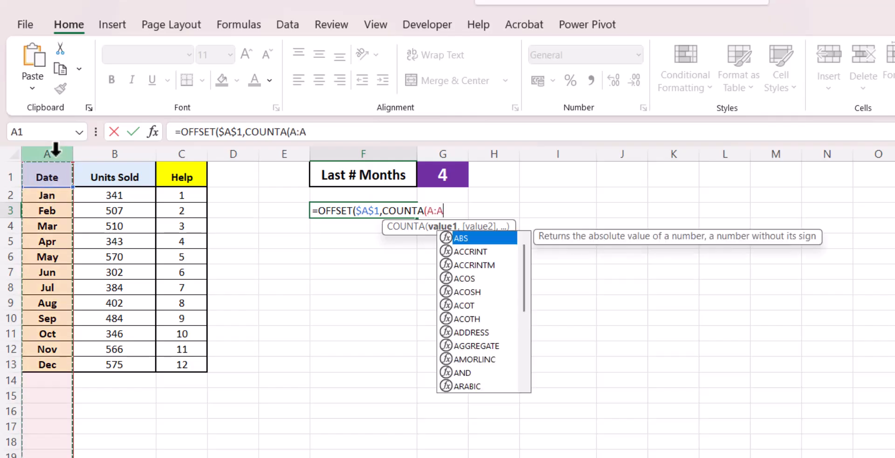
pyautogui.press('F4')
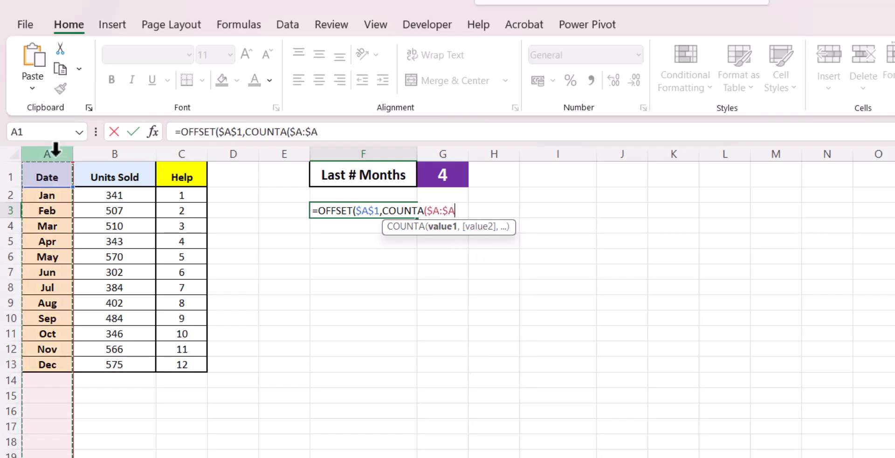
pyautogui.write(')-')
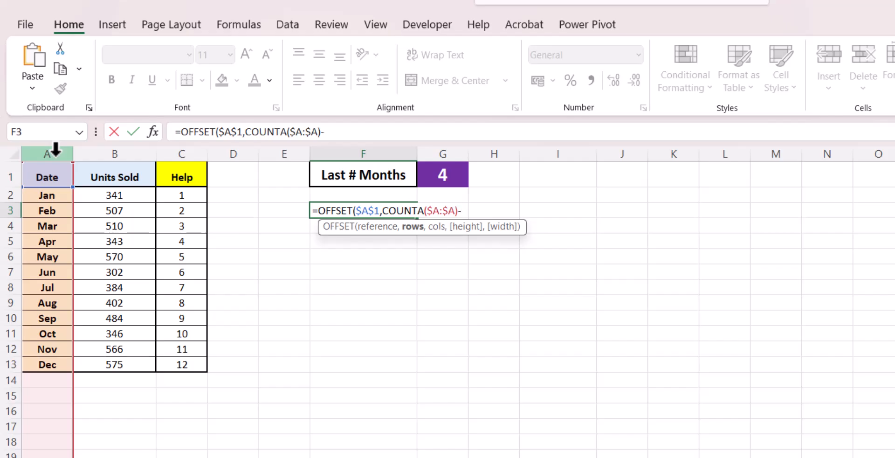
pyautogui.click(430, 173)
pyautogui.press('F4')
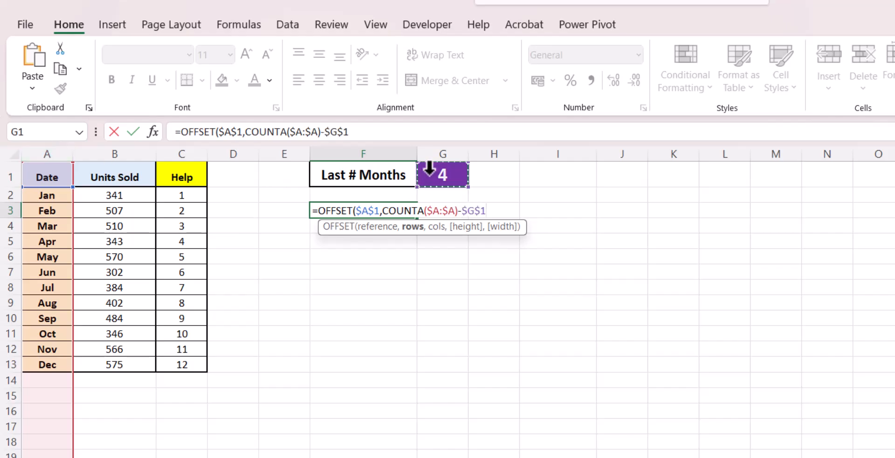
pyautogui.write(',')
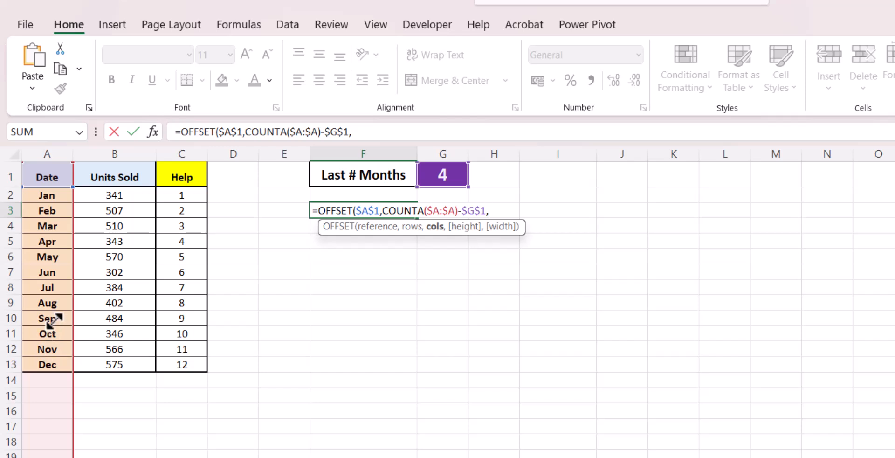
# Step: Complete the OFFSET formula in F3 with 0 columns, a height of $G$1 and a width of 1
pyautogui.write('0,')
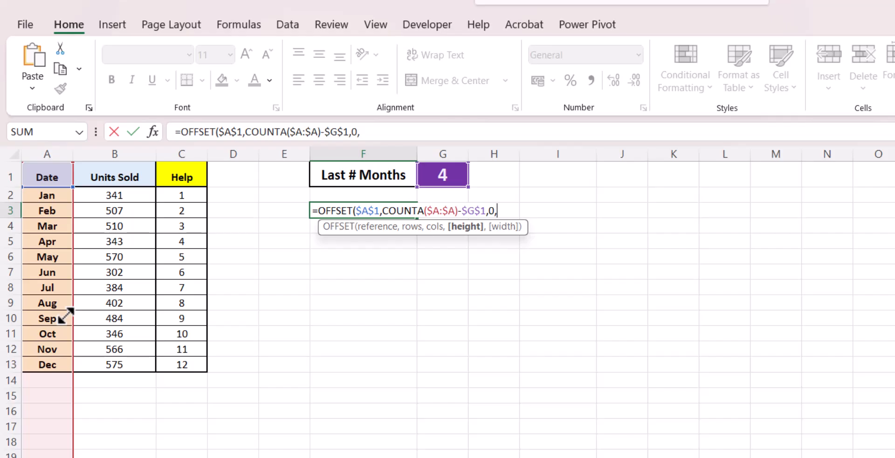
pyautogui.click(426, 167)
pyautogui.press('F4')
pyautogui.write(',')
pyautogui.write('1,1')
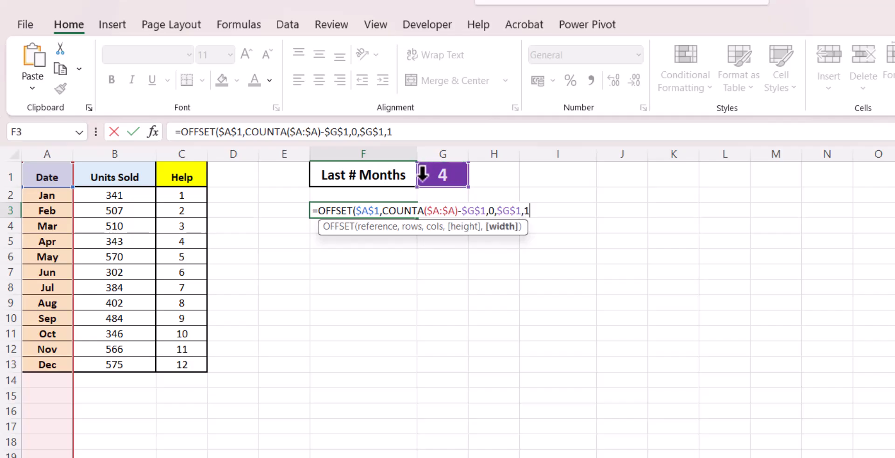
pyautogui.write(')')
pyautogui.press('Return')
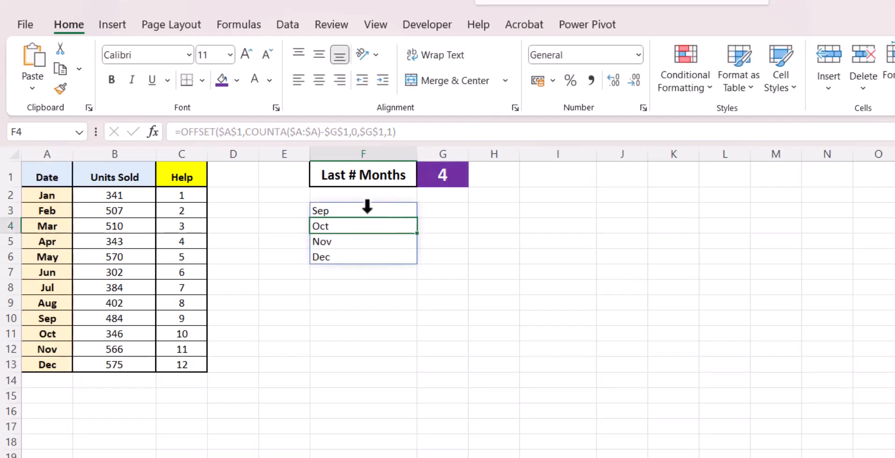
# Step: Test the month list by choosing 9 in the Last # Months drop-down and inspecting the spilled cells
pyautogui.click(450, 178)
pyautogui.click(475, 179)
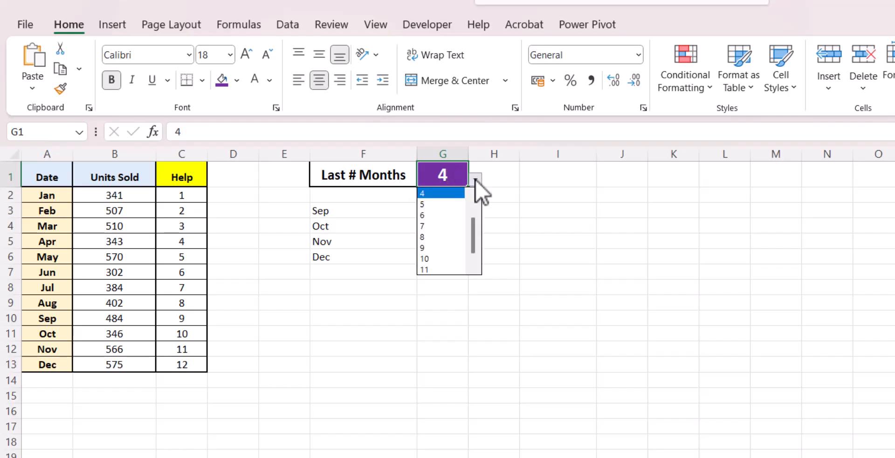
pyautogui.click(444, 247)
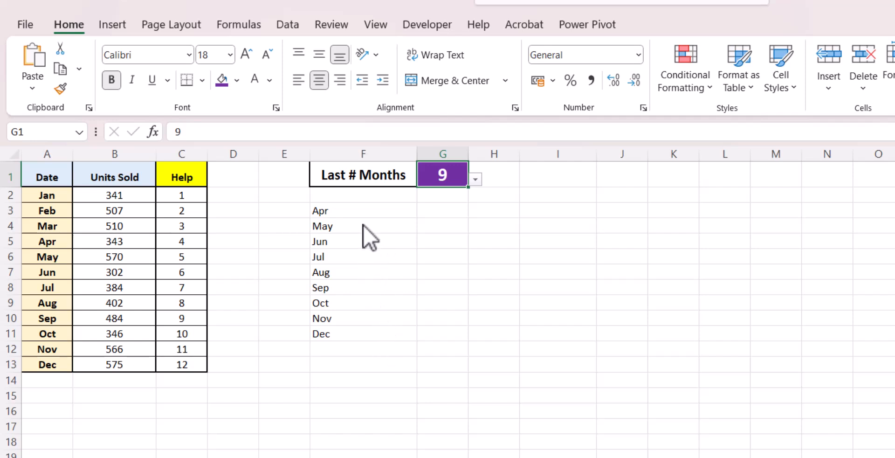
pyautogui.click(362, 244)
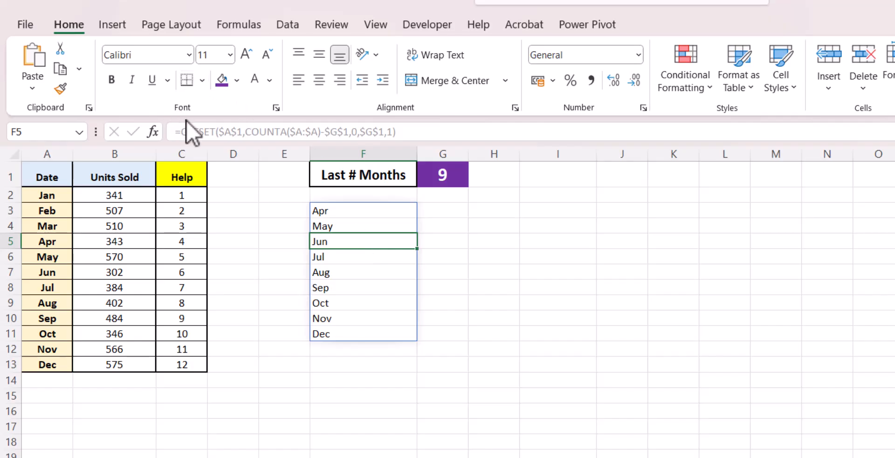
# Step: Copy the OFFSET formula from F3 into G3
pyautogui.click(328, 212)
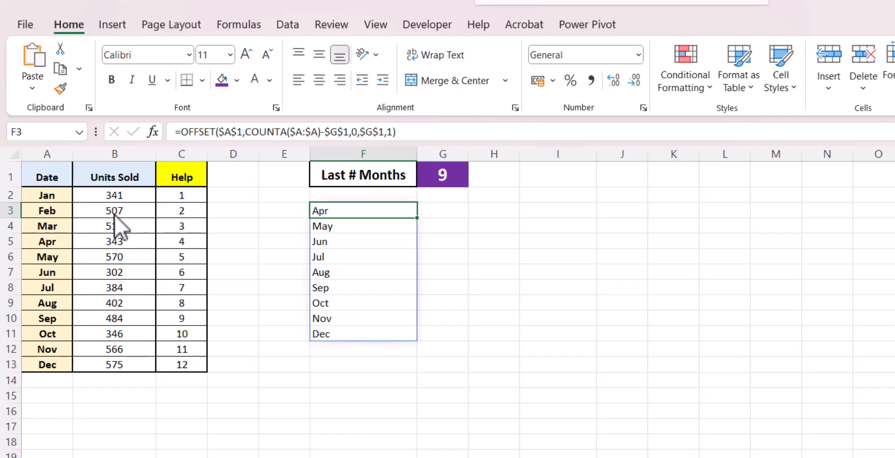
pyautogui.hotkey('ctrl', 'c')
pyautogui.click(433, 217)
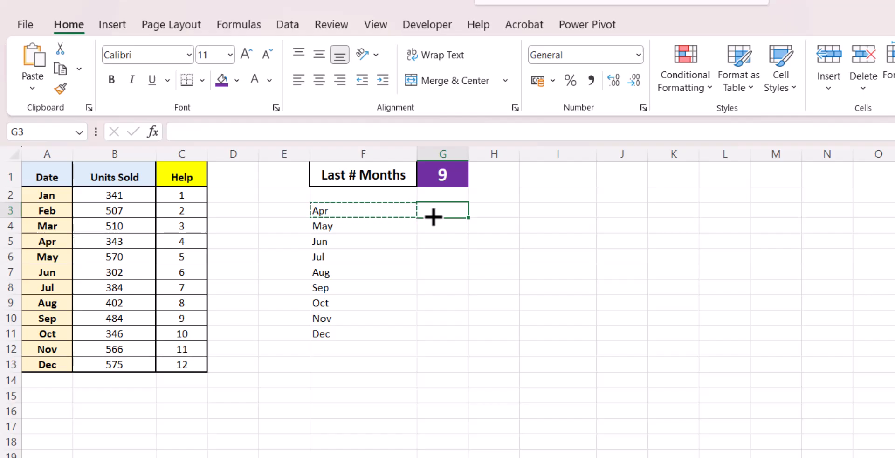
pyautogui.hotkey('ctrl', 'v')
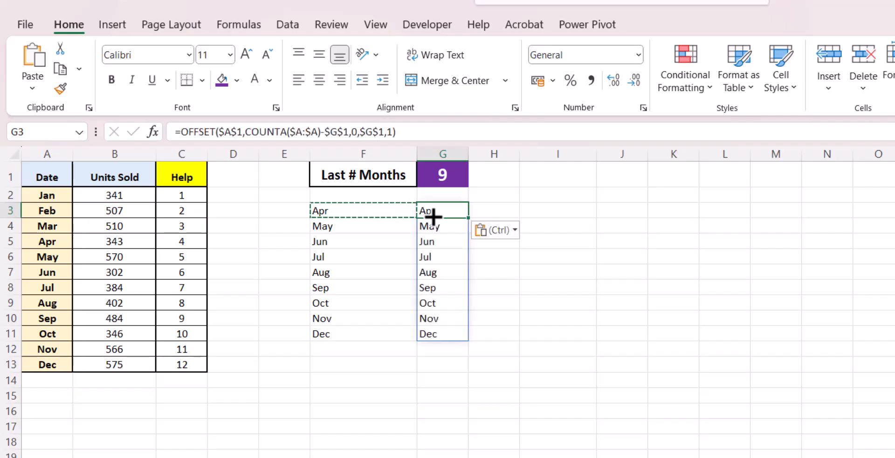
# Step: Edit the formula in G3 to use Units Sold: =OFFSET($B$1,COUNTA($B:$B)-$G$1,0,$G$1,1)
pyautogui.click(231, 132)
pyautogui.click(225, 132)
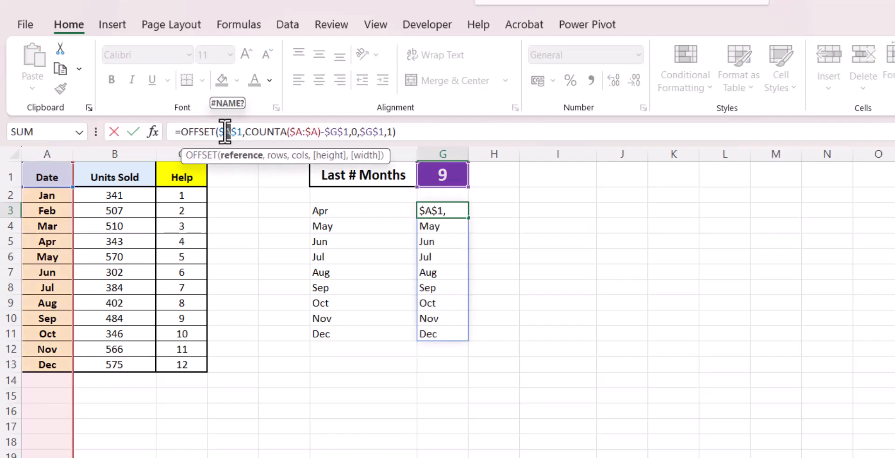
pyautogui.write('B')
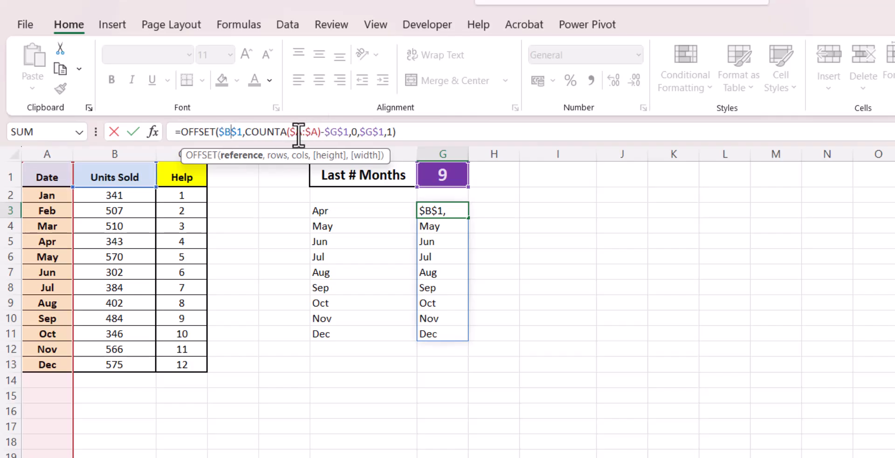
pyautogui.click(299, 132)
pyautogui.press('BackSpace')
pyautogui.write('B')
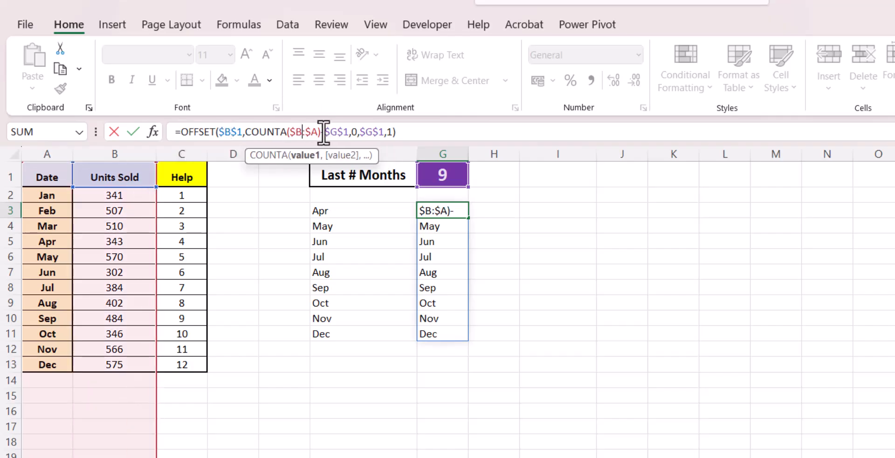
pyautogui.click(318, 132)
pyautogui.press('BackSpace')
pyautogui.write('B')
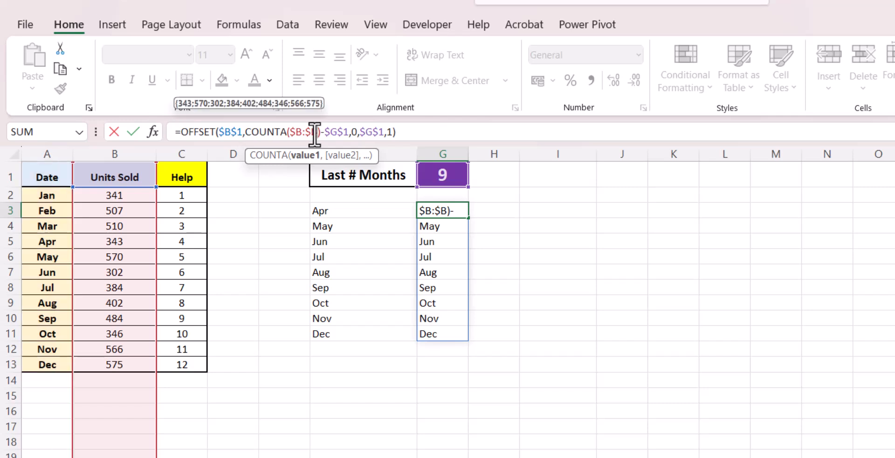
pyautogui.press('Return')
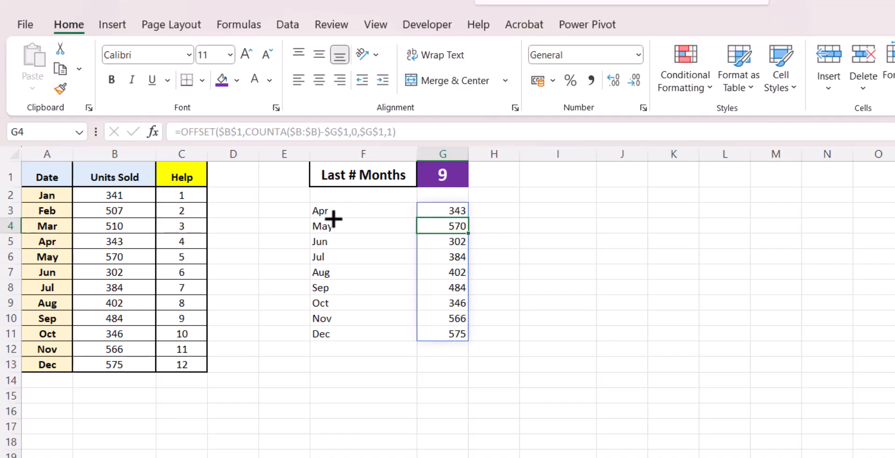
# Step: Choose 5 in the Last # Months drop-down in G1
pyautogui.click(435, 179)
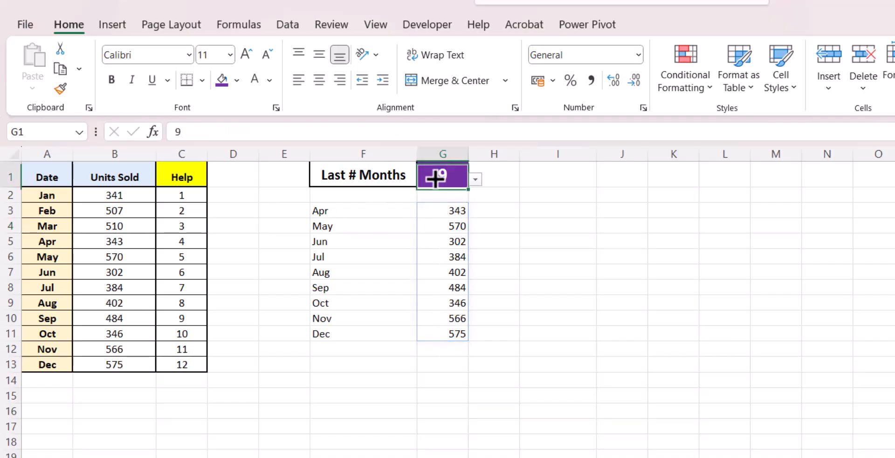
pyautogui.click(474, 178)
pyautogui.click(448, 192)
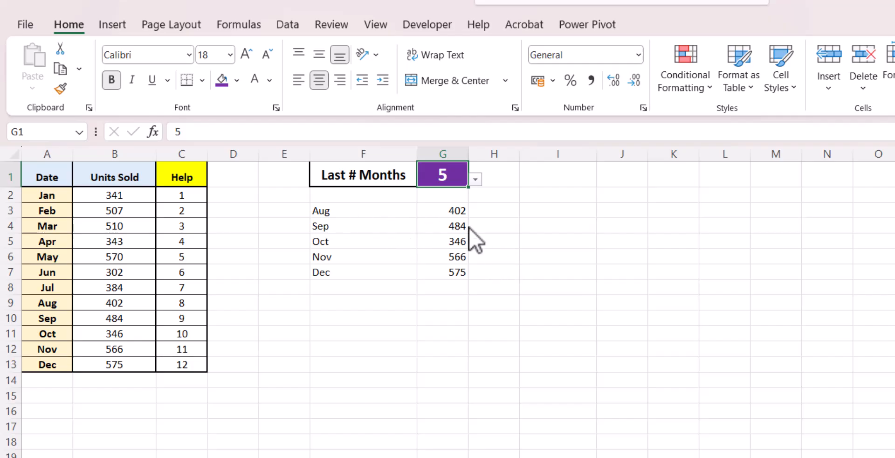
# Step: Copy the full text of the OFFSET formula in F3 and leave the cell unchanged
pyautogui.click(379, 212)
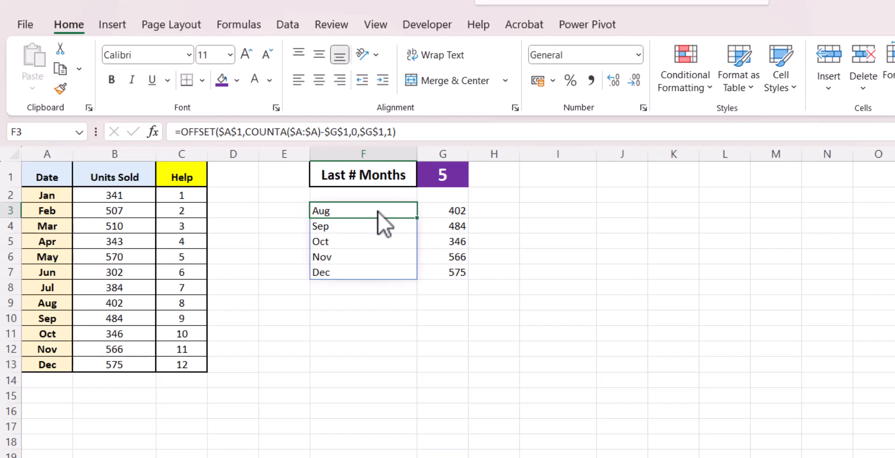
pyautogui.moveTo(409, 136); pyautogui.dragTo(164, 108)
pyautogui.press('Escape')
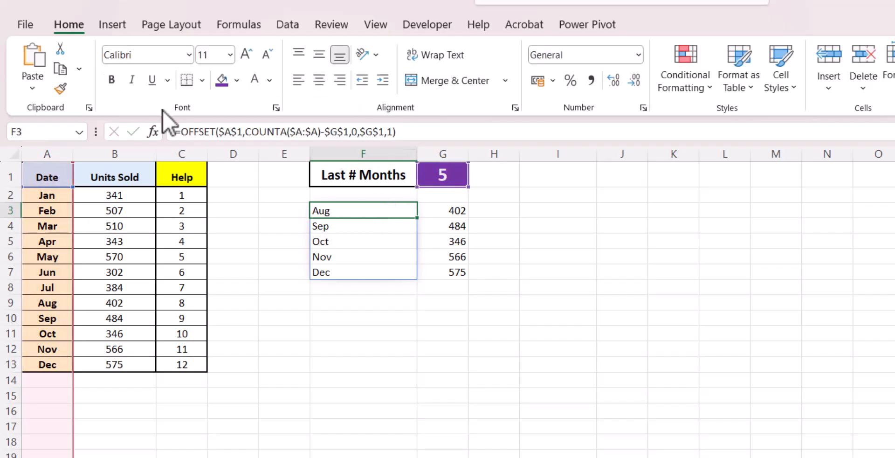
# Step: Define a workbook-scope name DateValues that refers to the copied formula =OFFSET($A$1,COUNTA($A:$A)-$G$1,0,$G$1,1)
pyautogui.click(229, 19)
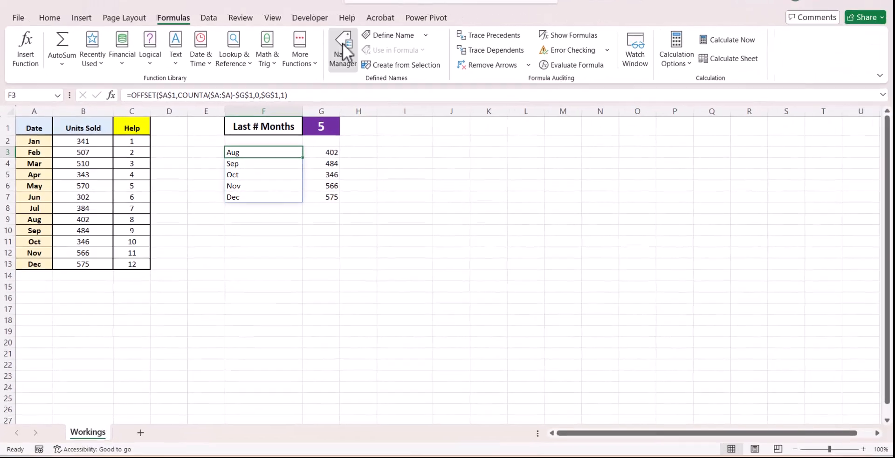
pyautogui.click(336, 47)
pyautogui.click(278, 180)
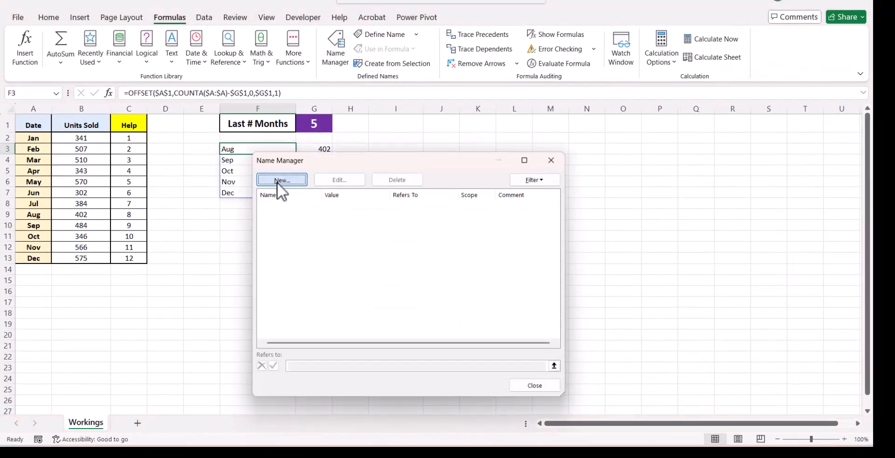
pyautogui.click(415, 314)
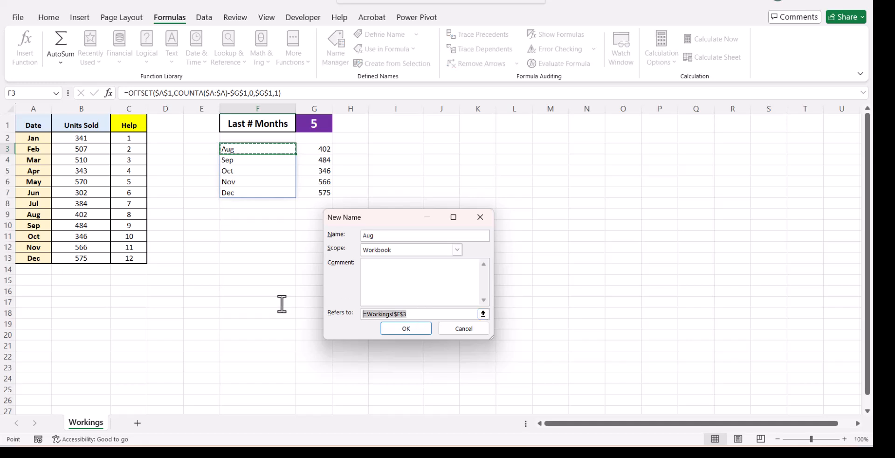
pyautogui.hotkey('ctrl', 'v')
pyautogui.doubleClick(369, 235)
pyautogui.write('D')
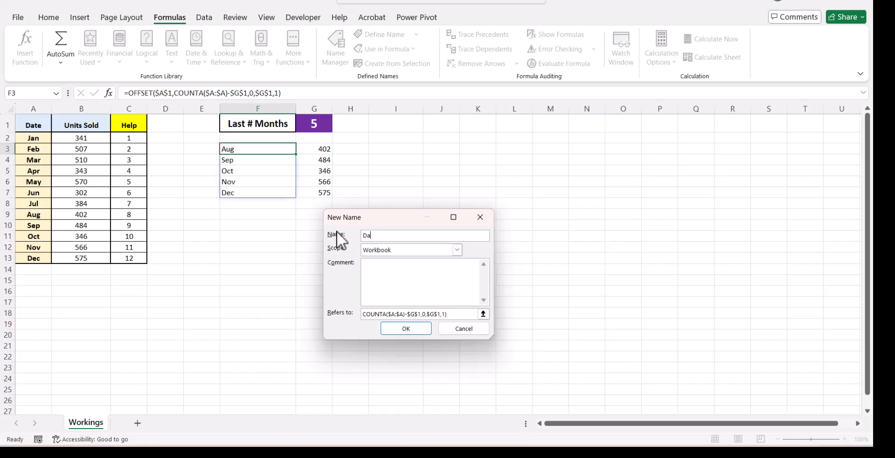
pyautogui.write('ateValues')
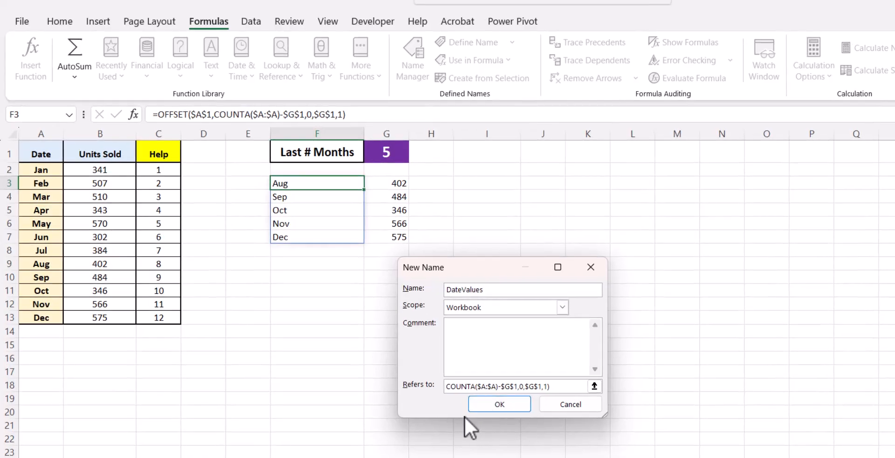
pyautogui.click(491, 402)
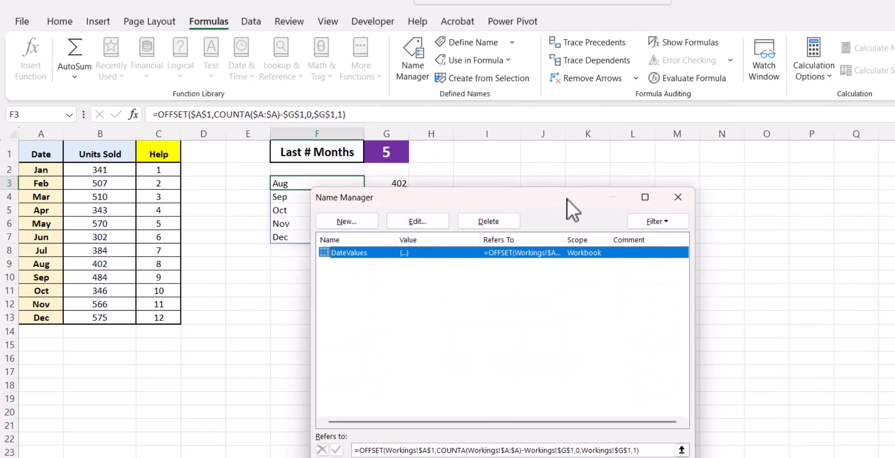
pyautogui.click(679, 193)
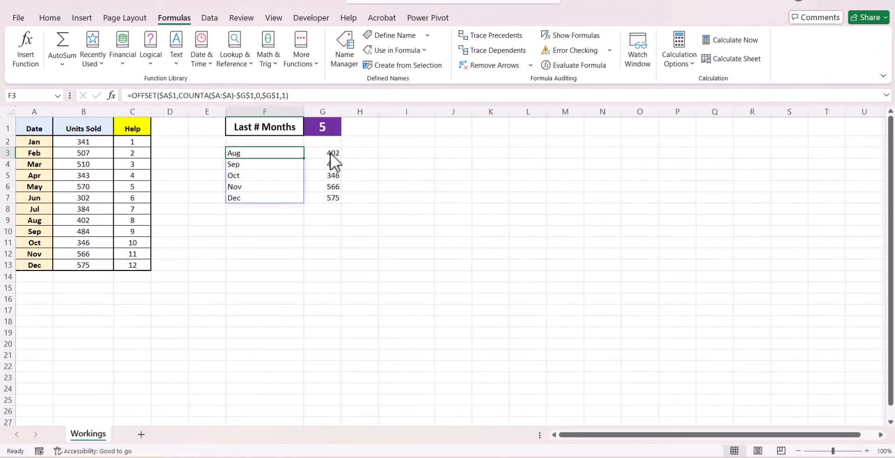
# Step: Copy the full text of the OFFSET formula in G3 and leave the cell unchanged
pyautogui.moveTo(306, 95); pyautogui.dragTo(119, 73)
pyautogui.hotkey('ctrl', 'c')
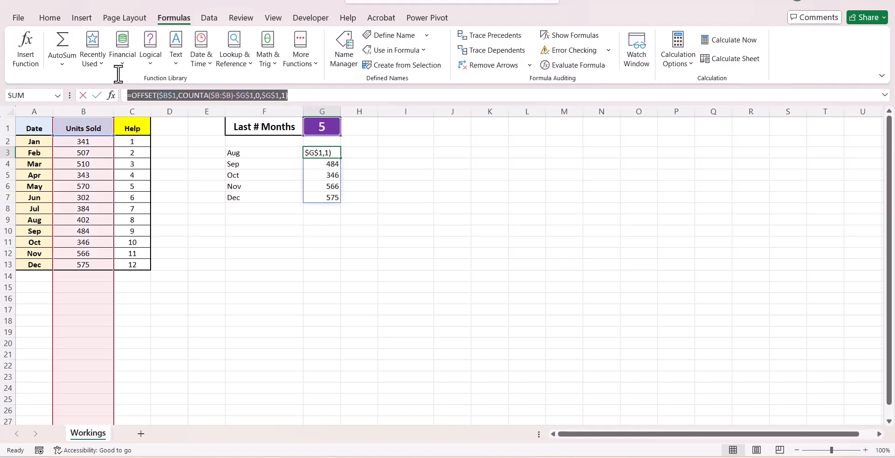
pyautogui.press('Escape')
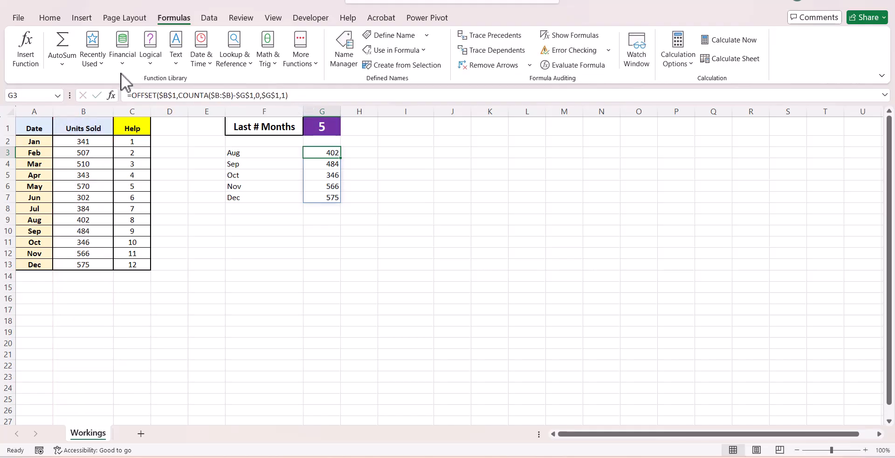
# Step: Define a workbook-scope name UnitValues that refers to the copied formula =OFFSET($B$1,COUNTA($B:$B)-$G$1,0,$G$1,1)
pyautogui.click(347, 49)
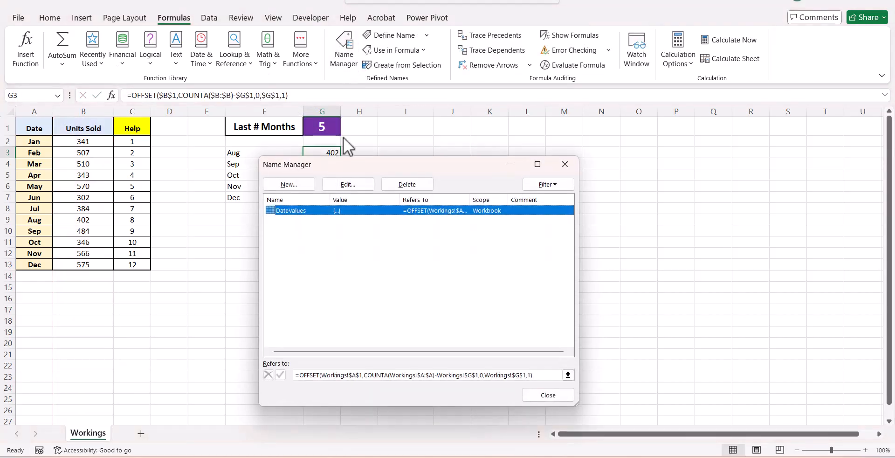
pyautogui.click(293, 187)
pyautogui.moveTo(424, 322); pyautogui.dragTo(351, 314)
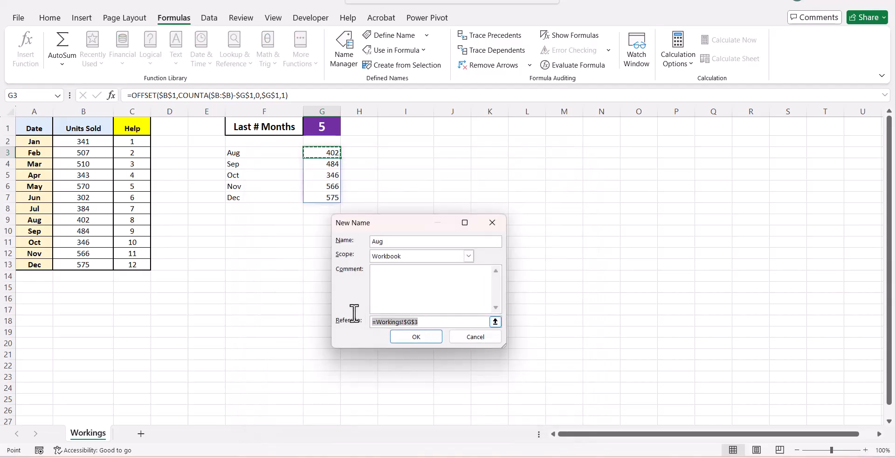
pyautogui.hotkey('ctrl', 'v')
pyautogui.doubleClick(394, 241)
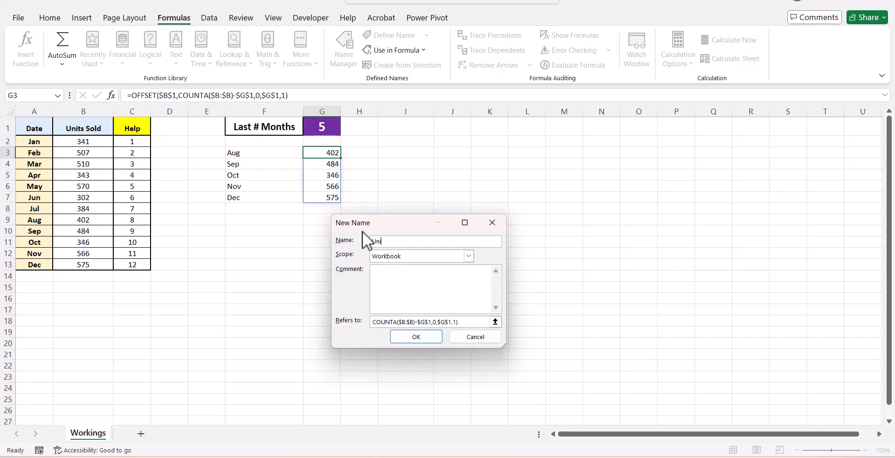
pyautogui.write('UnitValues')
pyautogui.click(424, 341)
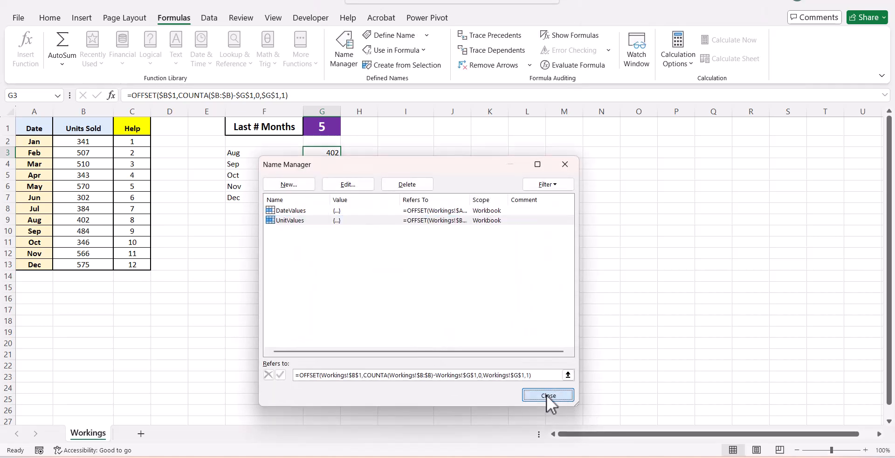
pyautogui.click(548, 396)
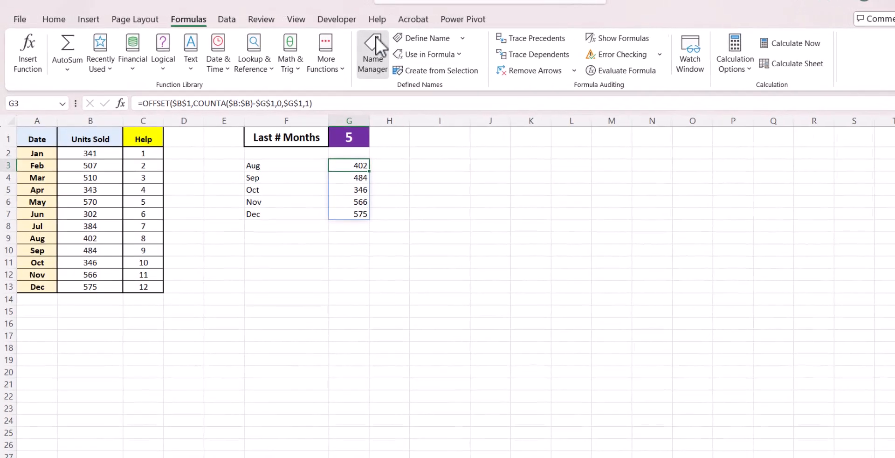
# Step: Check which worksheet cells the names DateValues and UnitValues refer to
pyautogui.click(376, 39)
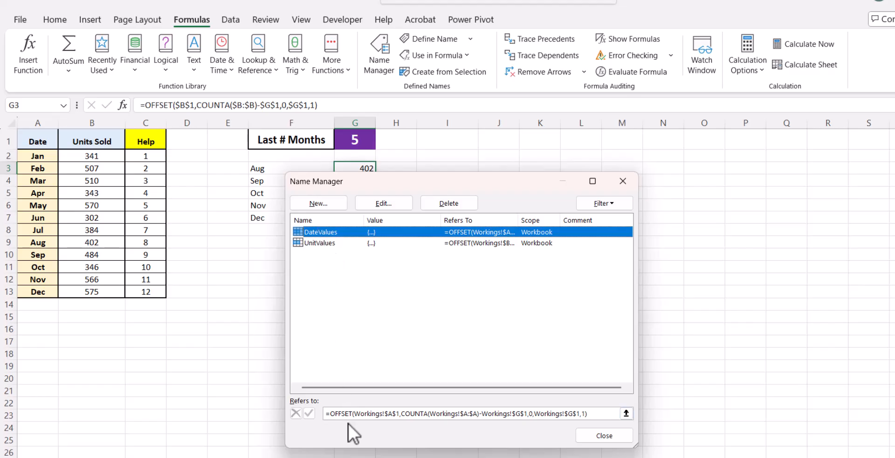
pyautogui.click(363, 417)
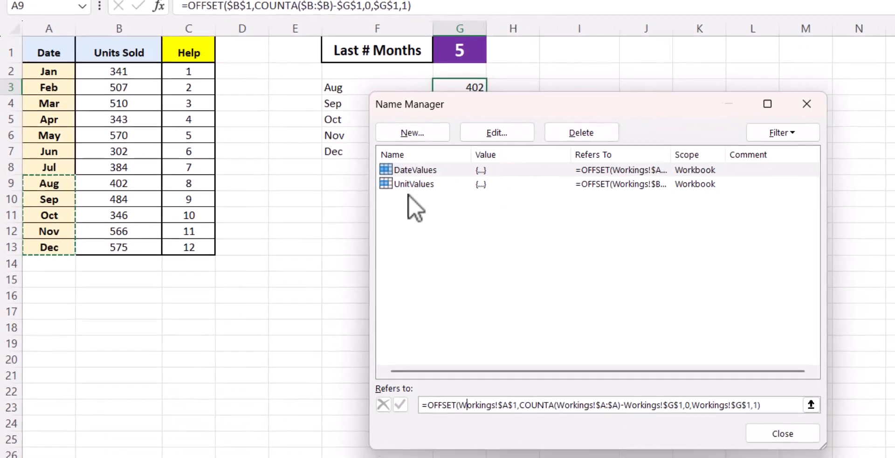
pyautogui.click(522, 234)
pyautogui.click(450, 410)
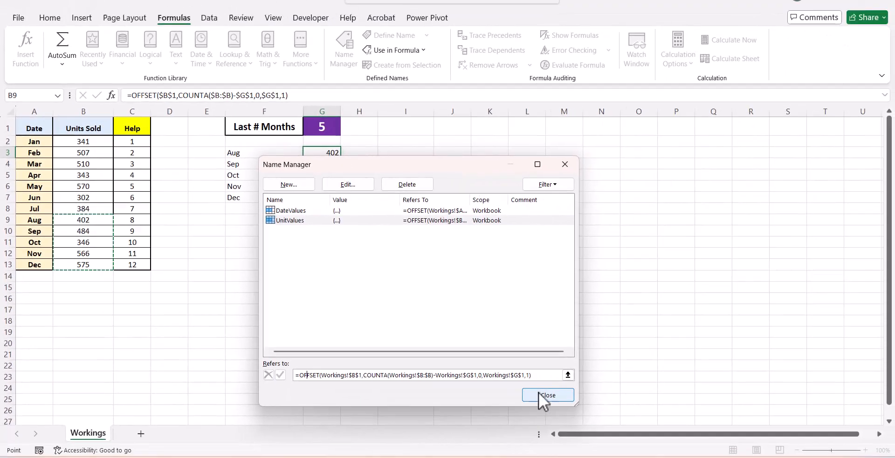
pyautogui.click(540, 394)
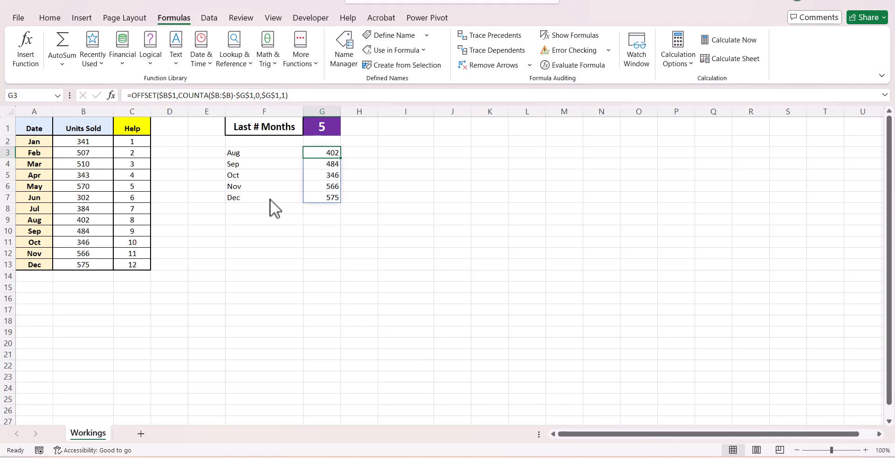
# Step: Insert a clustered column chart from the Date and Units Sold data in A1:B13
pyautogui.moveTo(52, 130); pyautogui.dragTo(92, 266)
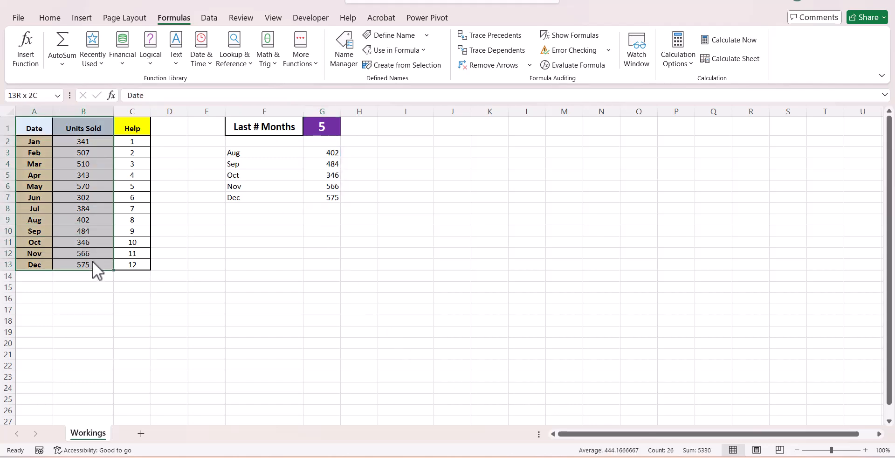
pyautogui.click(84, 17)
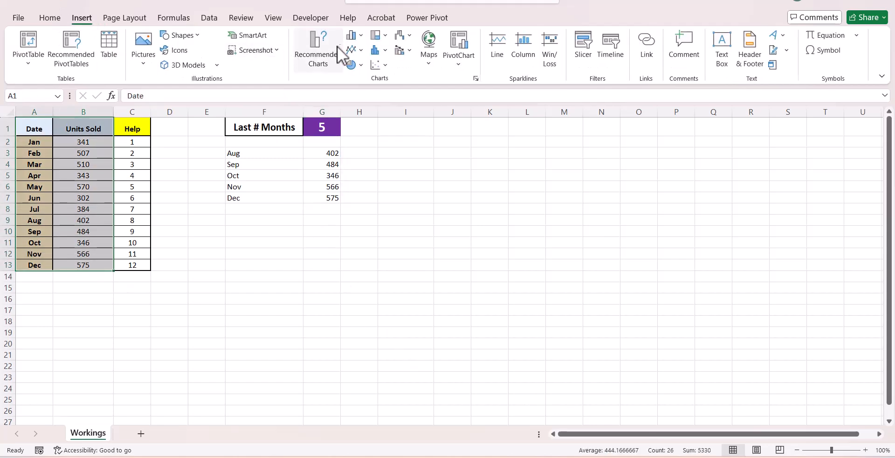
pyautogui.click(354, 35)
pyautogui.click(361, 77)
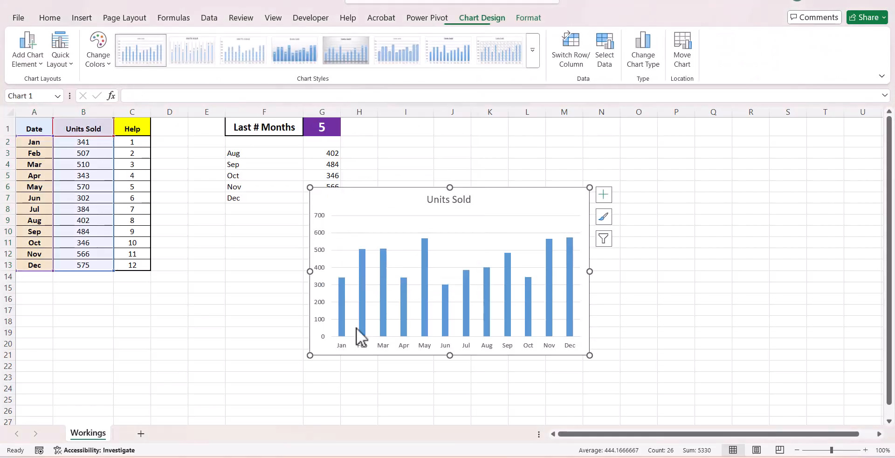
# Step: Format the month labels on the chart's horizontal axis as black, bold and larger text
pyautogui.click(341, 346)
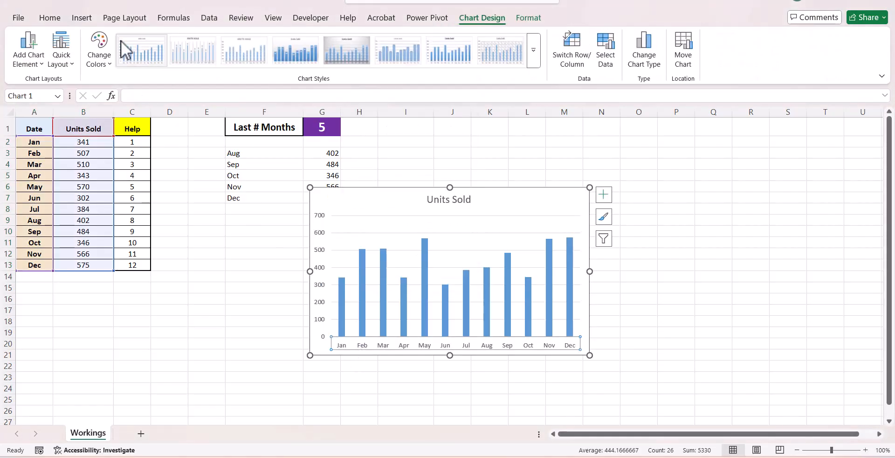
pyautogui.click(54, 14)
pyautogui.click(196, 58)
pyautogui.click(187, 98)
pyautogui.click(81, 58)
pyautogui.click(180, 39)
pyautogui.click(179, 39)
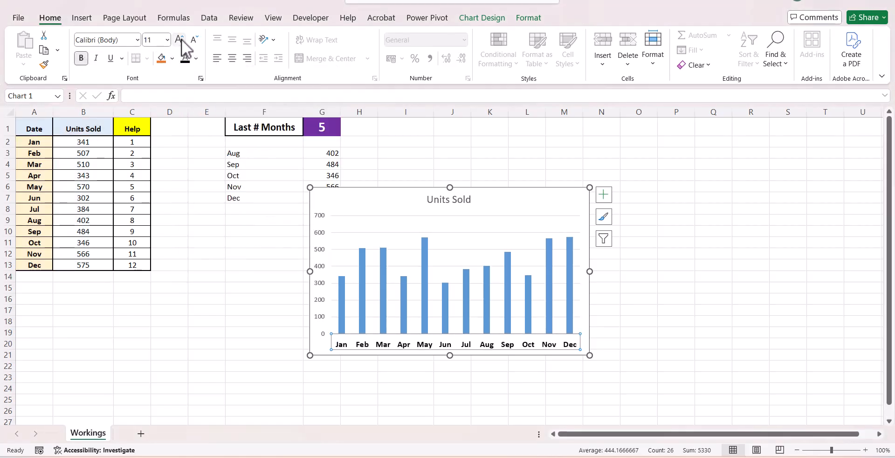
pyautogui.click(180, 40)
# Step: Delete the chart's vertical axis, gridlines and title
pyautogui.click(319, 271)
pyautogui.press('Delete')
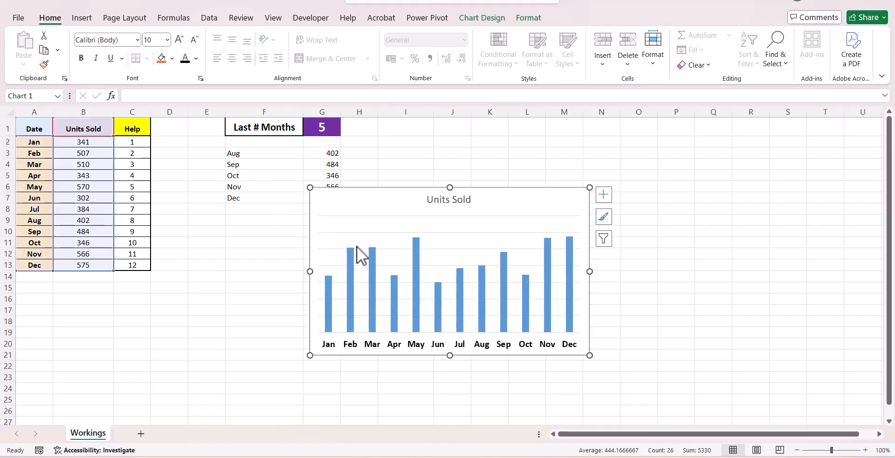
pyautogui.click(369, 232)
pyautogui.press('Delete')
pyautogui.click(435, 199)
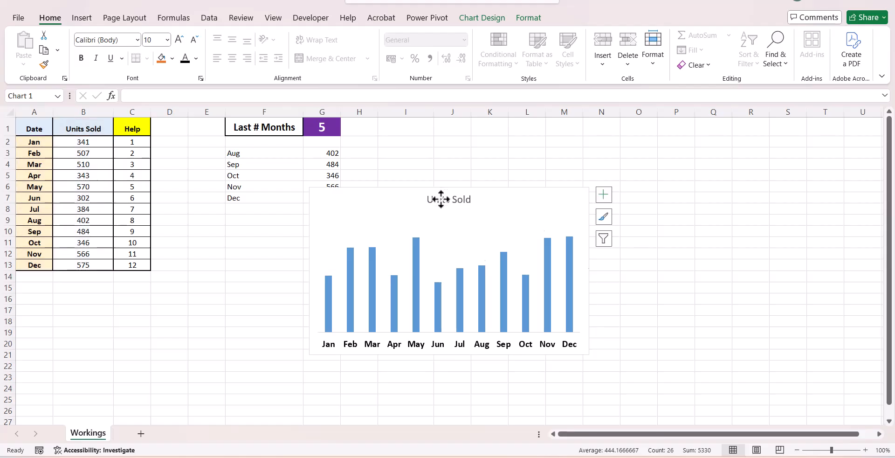
pyautogui.press('Delete')
# Step: Set the gap width of the Units Sold column series to 35%
pyautogui.rightClick(416, 239)
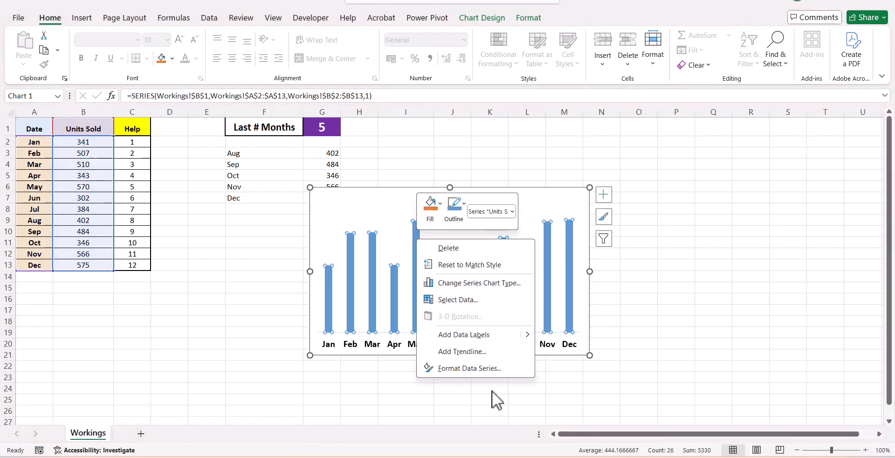
pyautogui.click(491, 369)
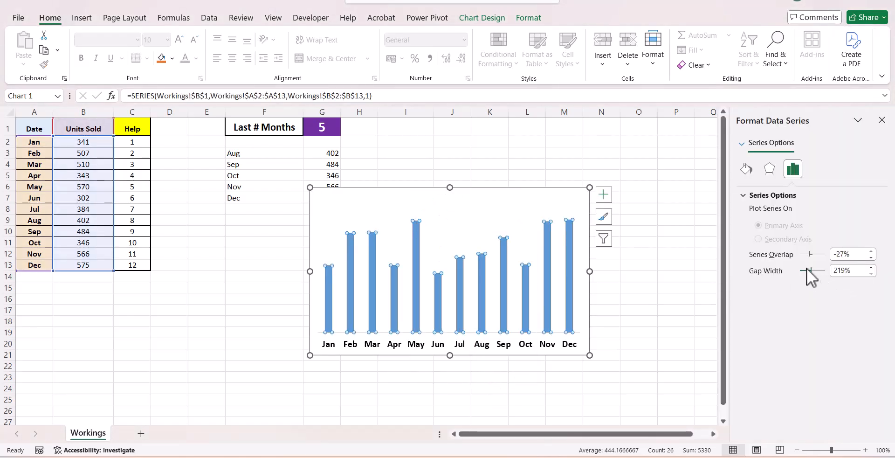
pyautogui.moveTo(815, 272); pyautogui.dragTo(801, 270)
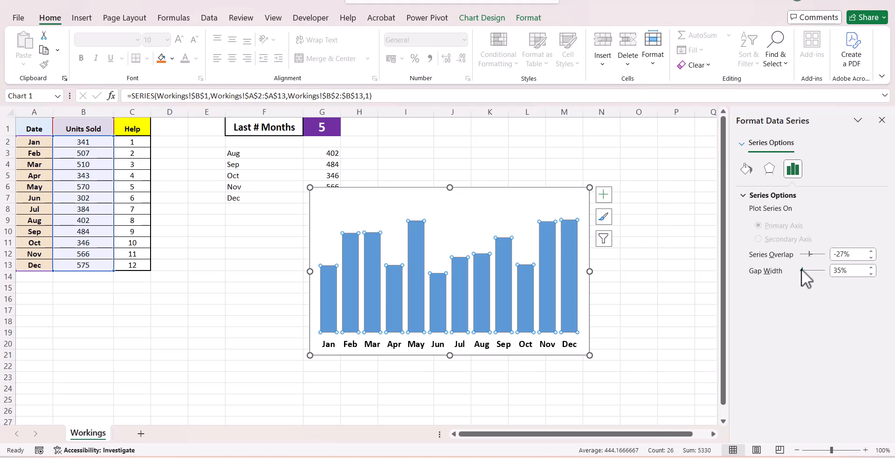
# Step: Add data labels to the Units Sold columns and make them bold at font size 11
pyautogui.rightClick(418, 248)
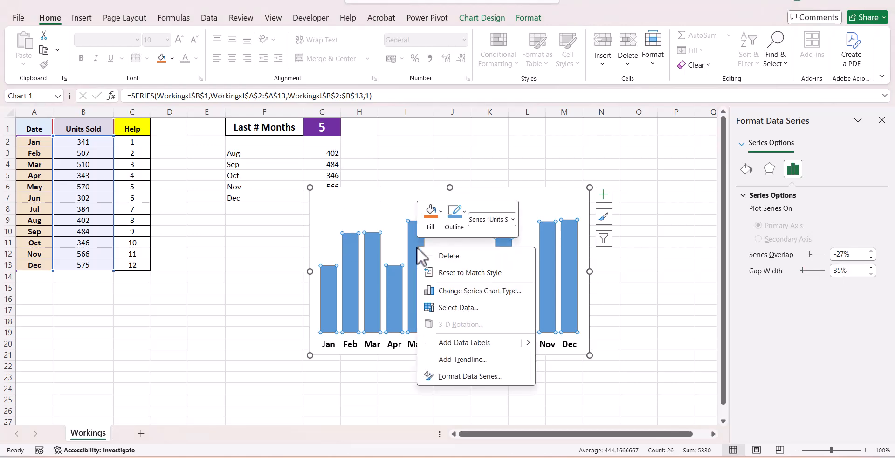
pyautogui.click(459, 343)
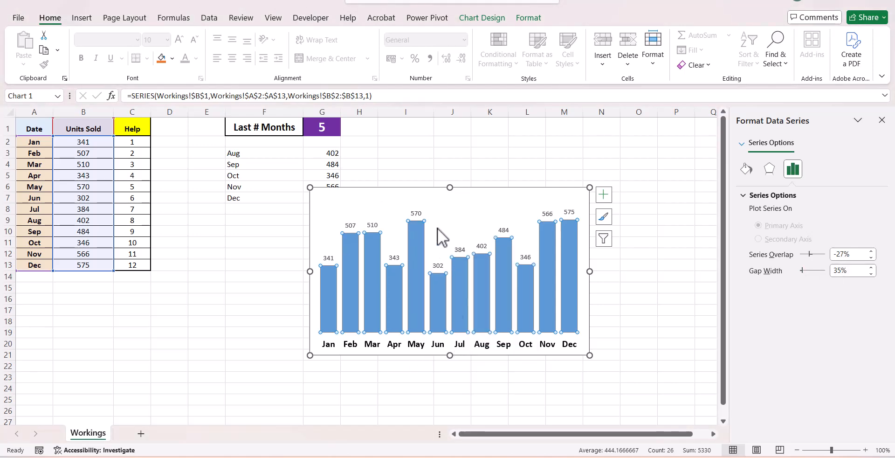
pyautogui.click(415, 214)
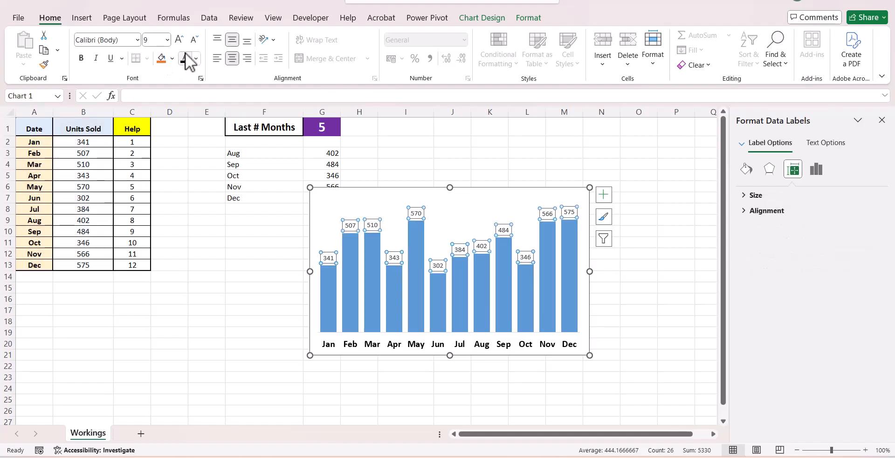
pyautogui.click(81, 58)
pyautogui.click(179, 40)
pyautogui.click(179, 40)
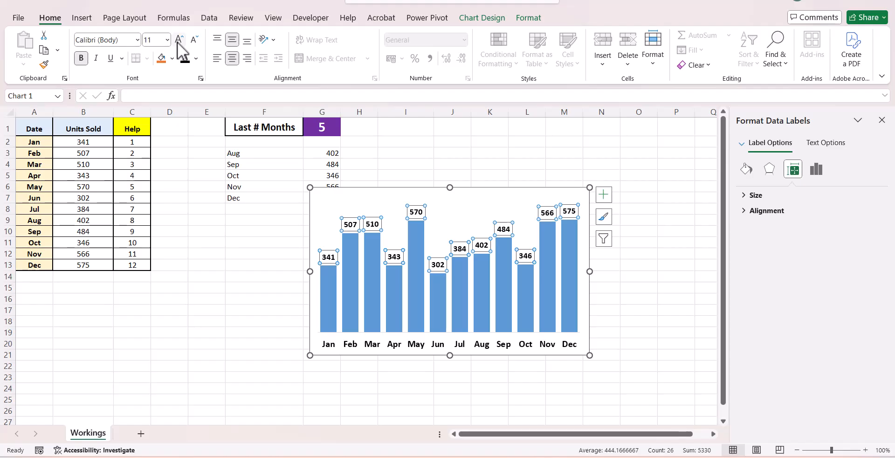
# Step: Fill the Units Sold columns with the standard purple color
pyautogui.click(350, 269)
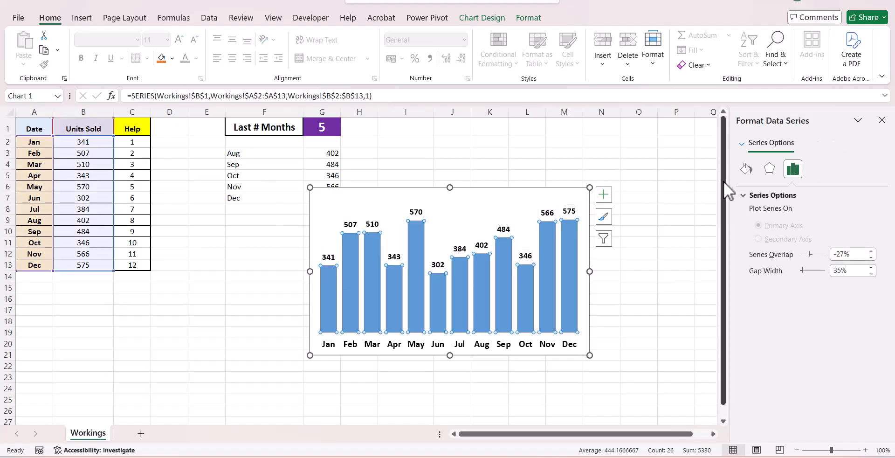
pyautogui.click(747, 168)
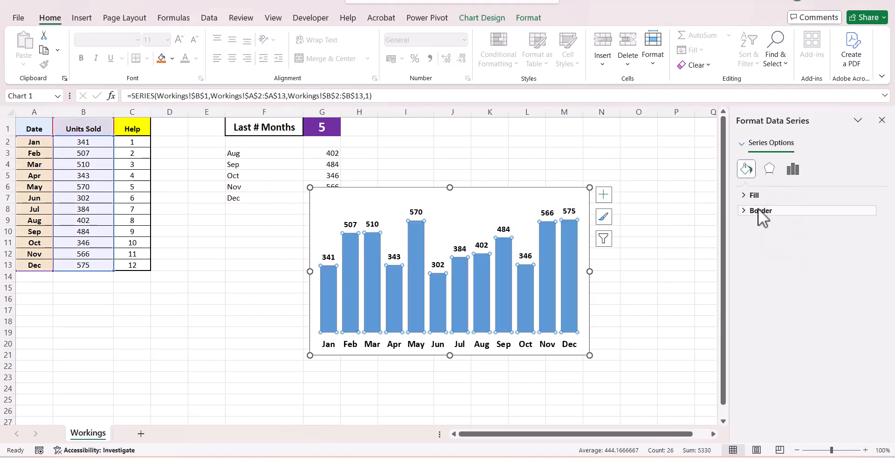
pyautogui.click(745, 196)
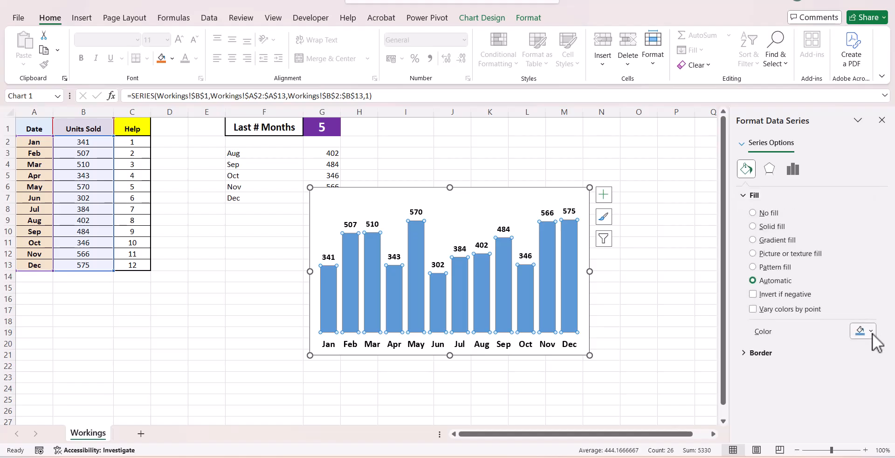
pyautogui.click(872, 332)
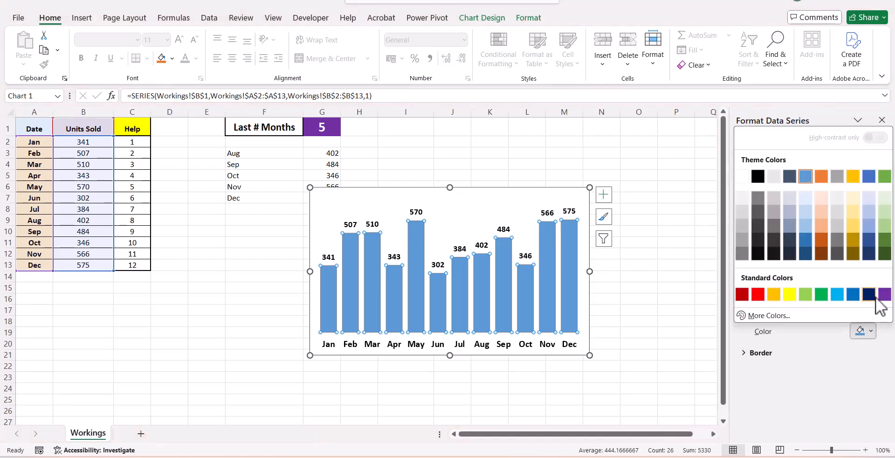
pyautogui.click(885, 293)
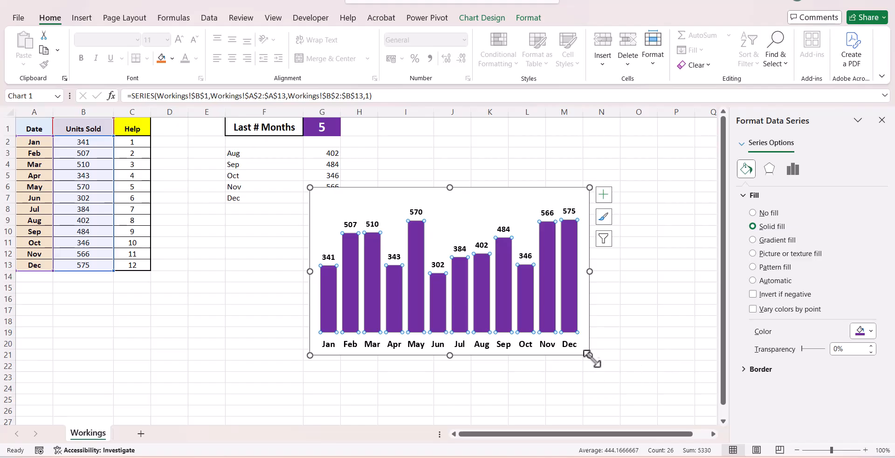
# Step: Make the chart wider and shorter, and move it below the extracted month list, starting around row 9 of columns E and F
pyautogui.moveTo(590, 353); pyautogui.dragTo(635, 333)
pyautogui.click(597, 386)
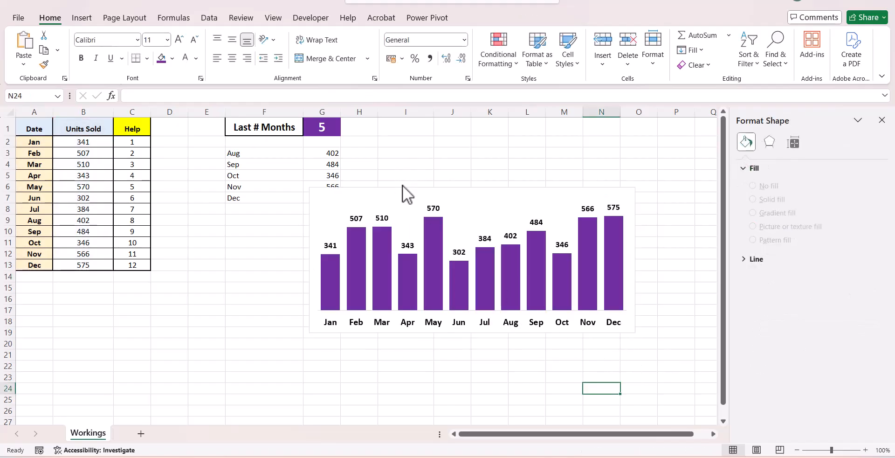
pyautogui.moveTo(403, 189); pyautogui.dragTo(311, 219)
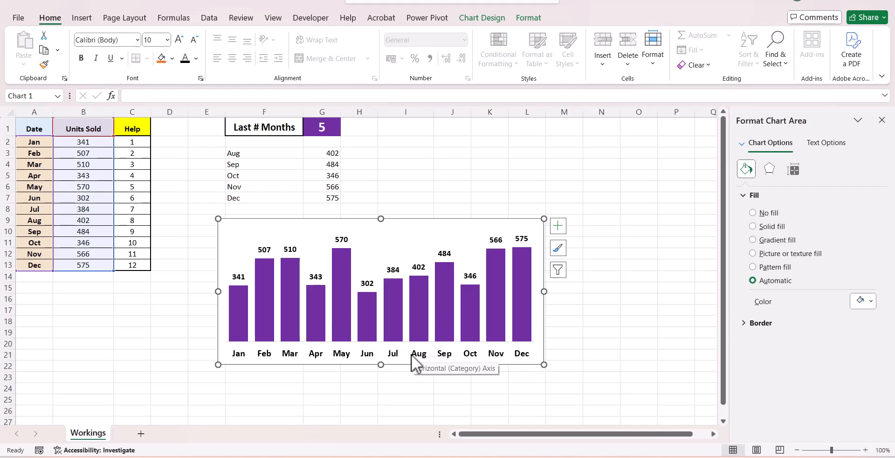
# Step: Change the chart's horizontal axis label range to the defined name DateValues, keeping the Workings! prefix
pyautogui.click(477, 18)
pyautogui.click(606, 49)
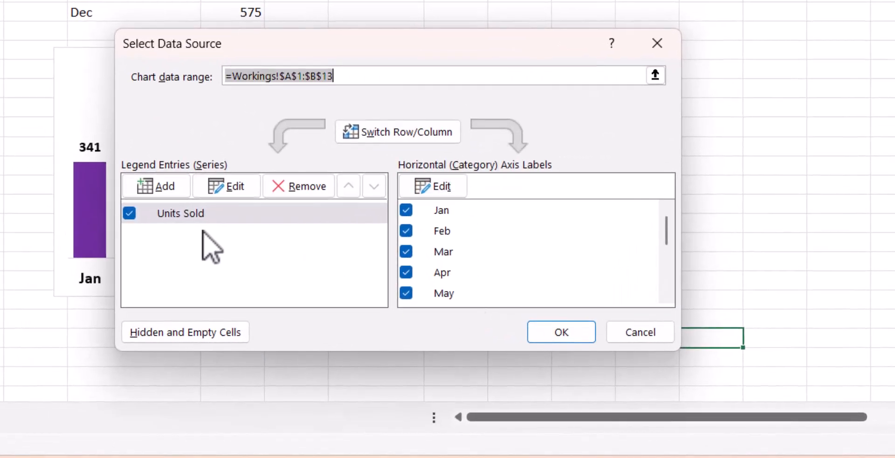
pyautogui.click(440, 189)
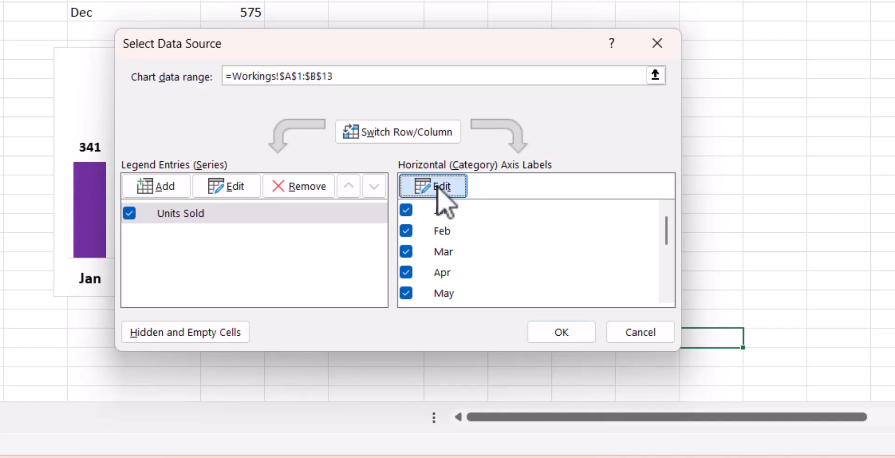
pyautogui.moveTo(368, 203); pyautogui.dragTo(312, 205)
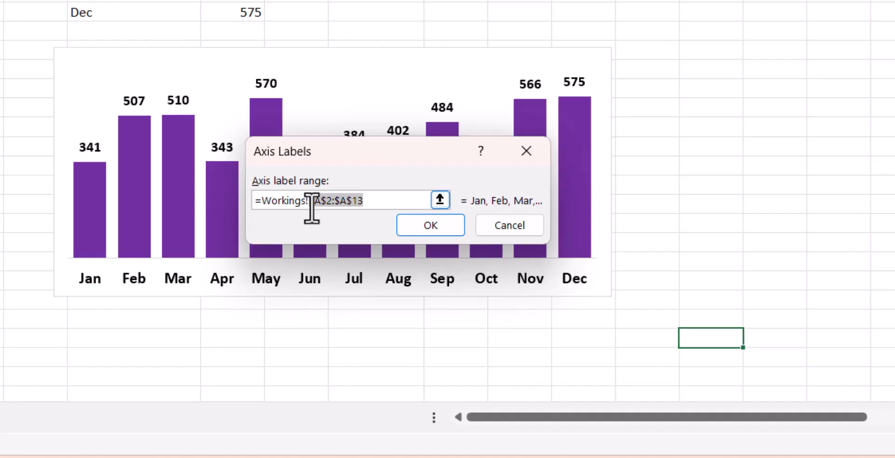
pyautogui.press('BackSpace')
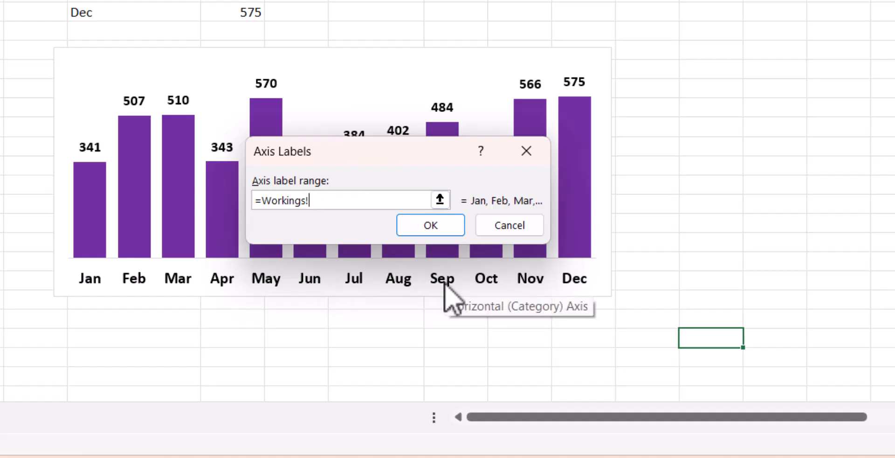
pyautogui.press('F3')
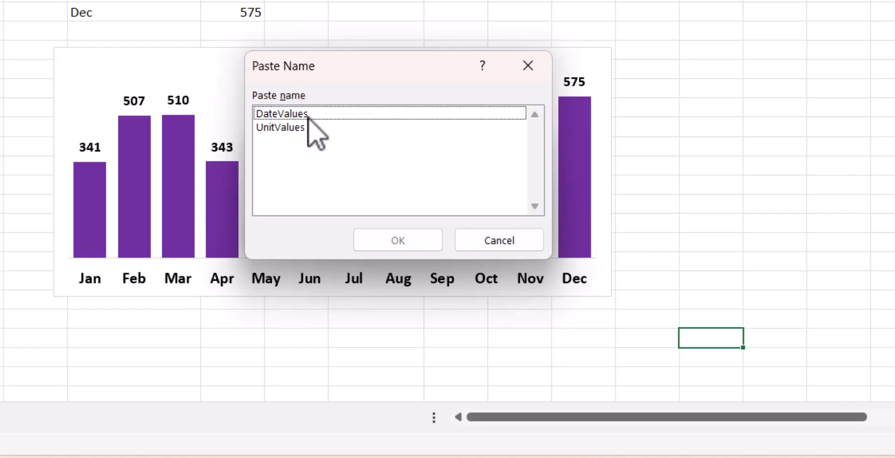
pyautogui.click(308, 117)
pyautogui.click(416, 246)
pyautogui.click(445, 228)
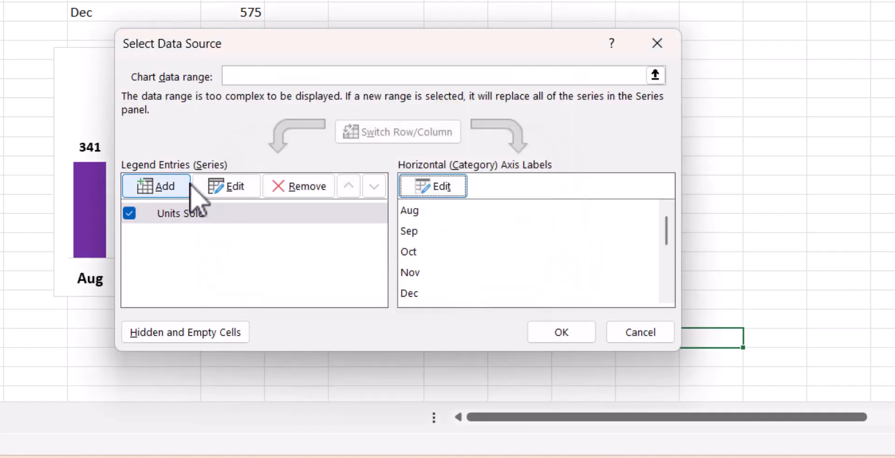
# Step: Set the Units Sold series values to =Workings!UnitValues and apply the new chart data source
pyautogui.click(238, 187)
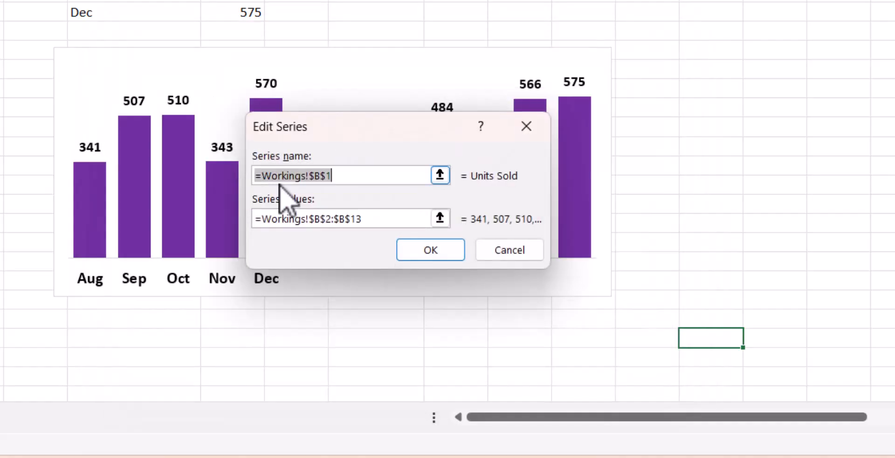
pyautogui.moveTo(386, 220); pyautogui.dragTo(312, 221)
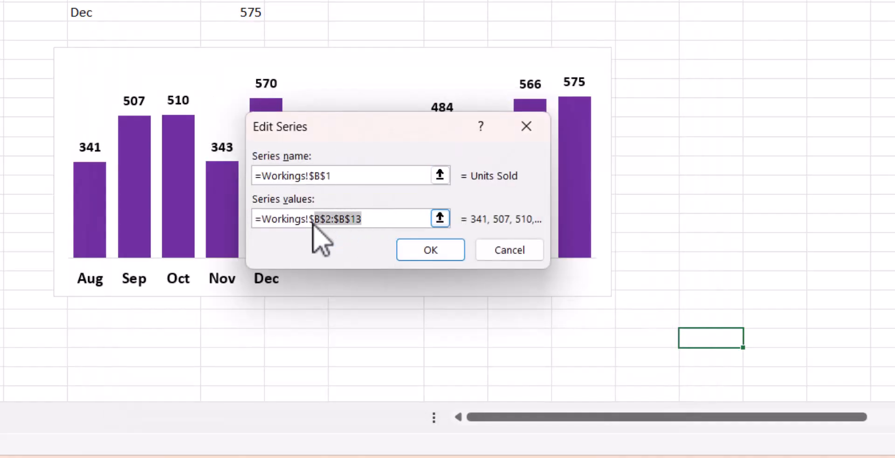
pyautogui.press('BackSpace')
pyautogui.press('BackSpace')
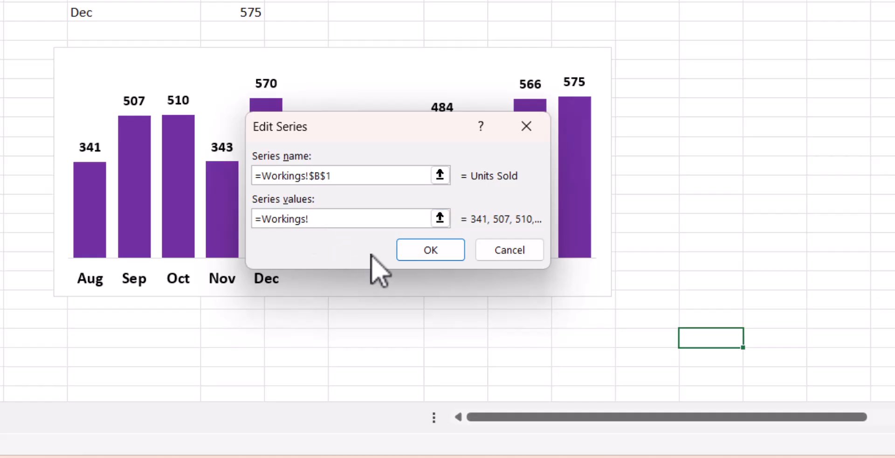
pyautogui.press('F3')
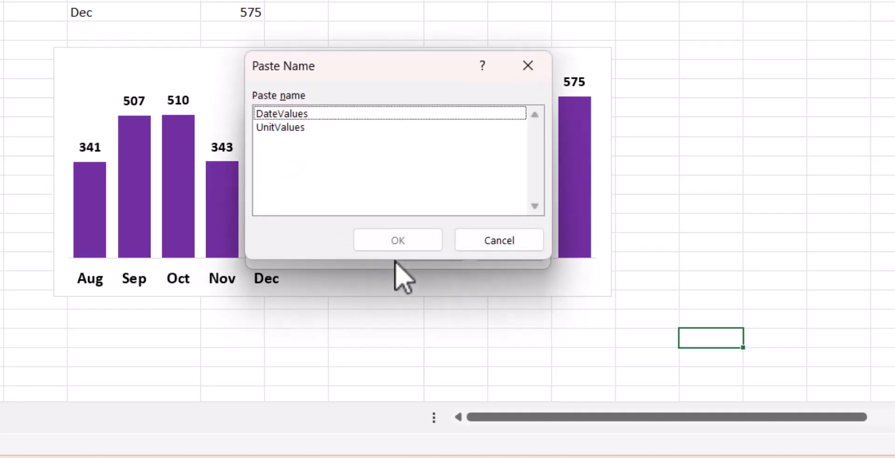
pyautogui.click(315, 128)
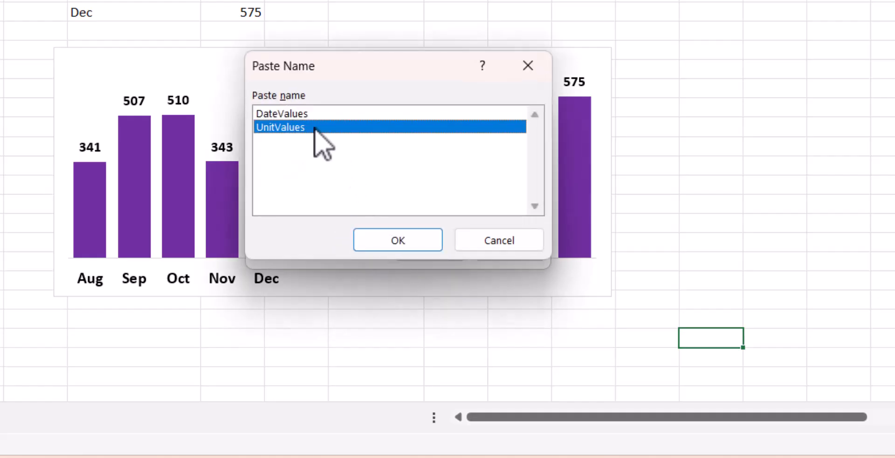
pyautogui.click(414, 239)
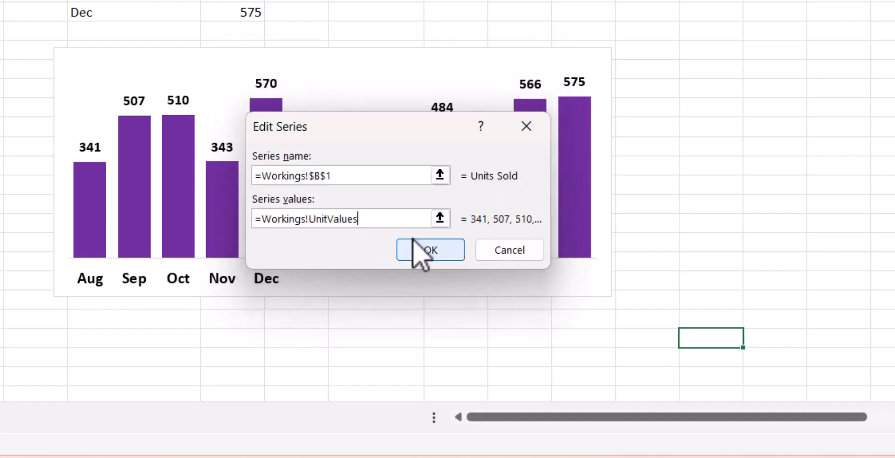
pyautogui.click(419, 245)
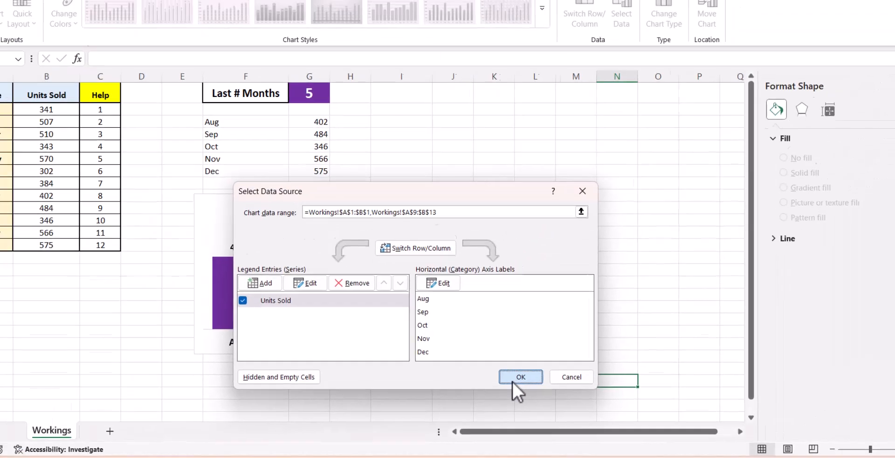
pyautogui.click(562, 332)
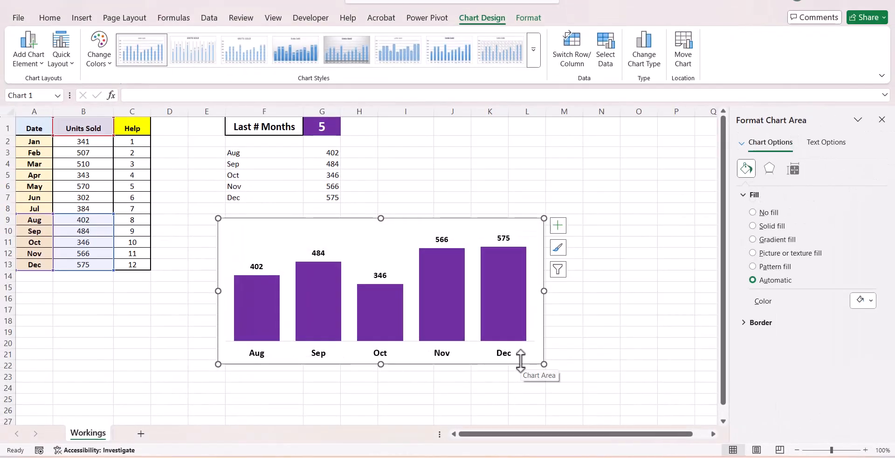
# Step: Test the dynamic chart by choosing 3, 2 and finally 8 as the Last # Months value in G1
pyautogui.click(329, 127)
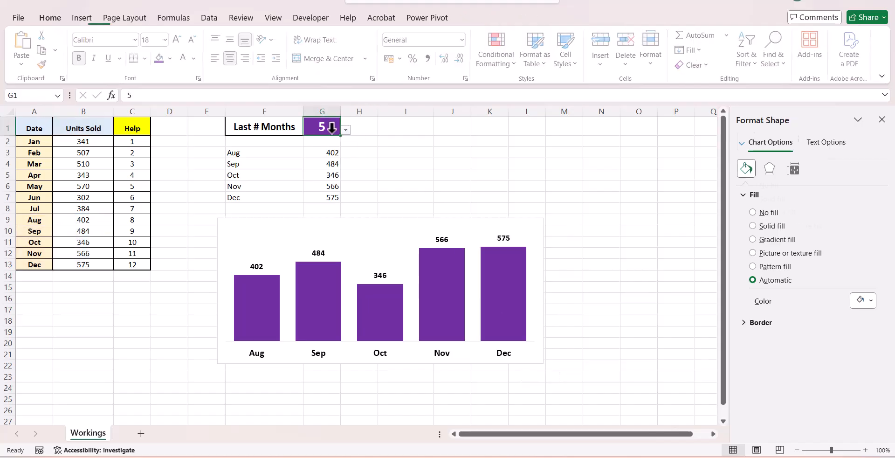
pyautogui.click(346, 130)
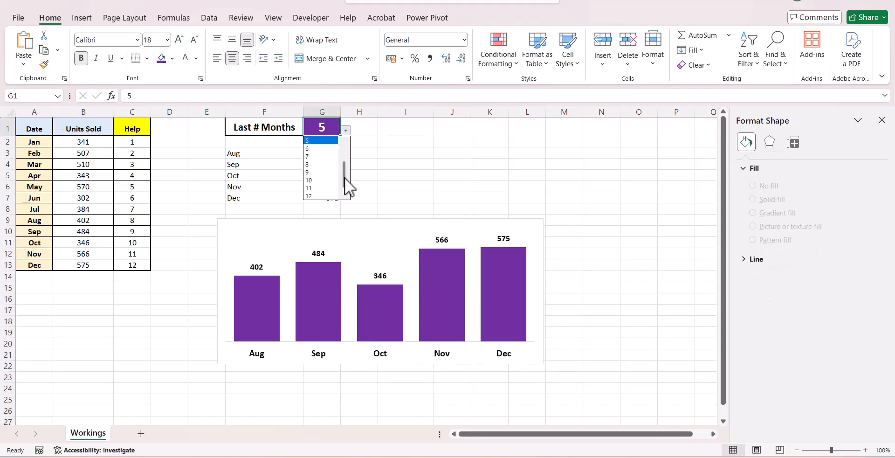
pyautogui.moveTo(345, 178); pyautogui.dragTo(345, 132)
pyautogui.click(315, 155)
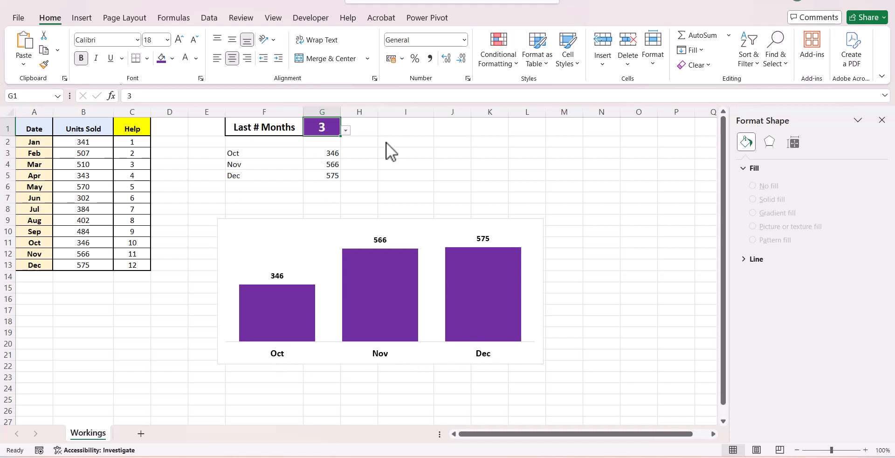
pyautogui.click(350, 132)
pyautogui.moveTo(344, 164); pyautogui.dragTo(348, 131)
pyautogui.click(323, 149)
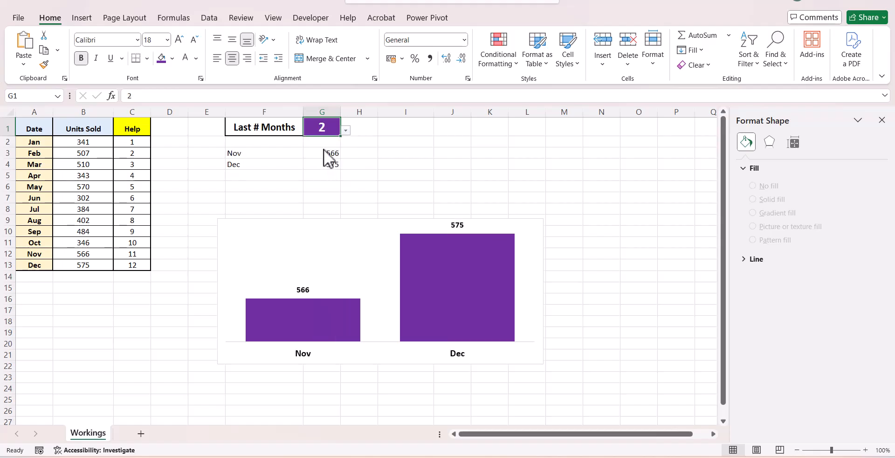
pyautogui.click(345, 132)
pyautogui.click(323, 192)
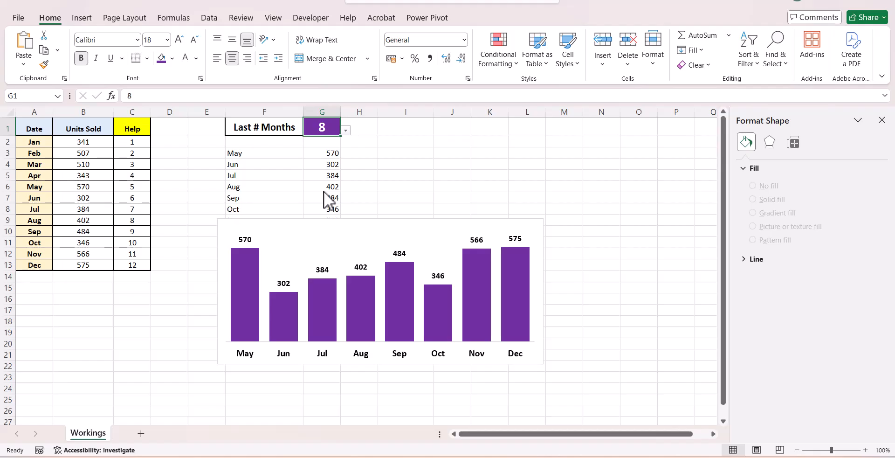
# Step: Add a chart title above the columns of the chart
pyautogui.click(353, 223)
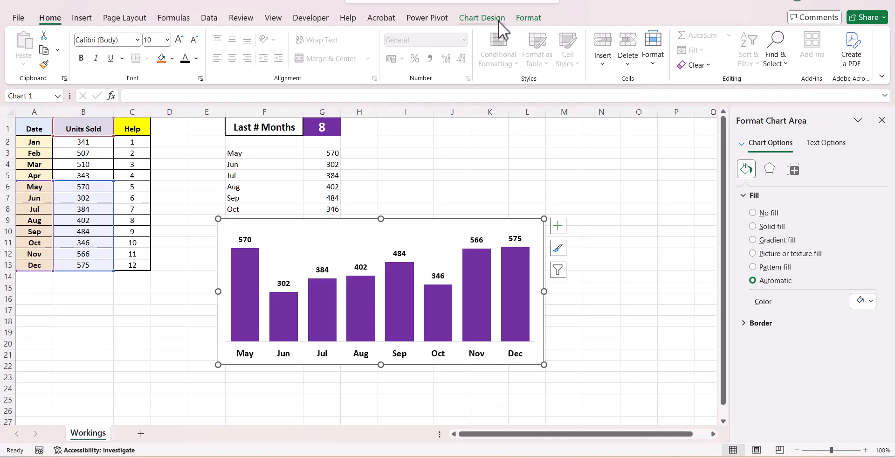
pyautogui.click(483, 18)
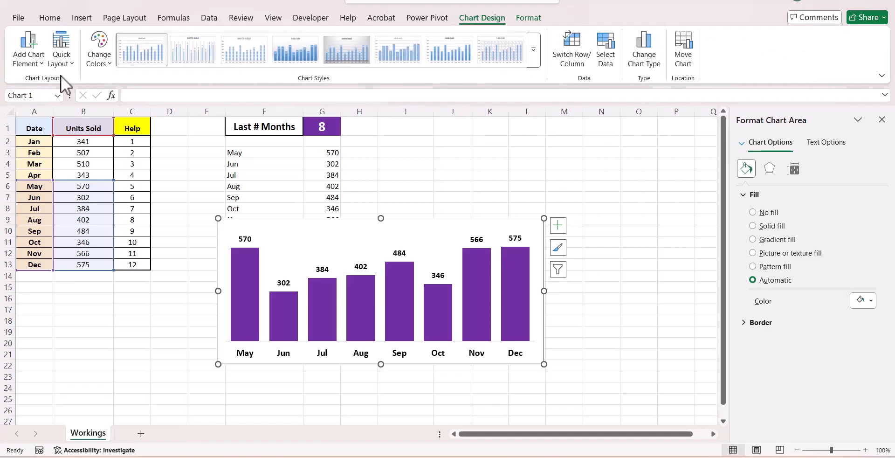
pyautogui.click(40, 60)
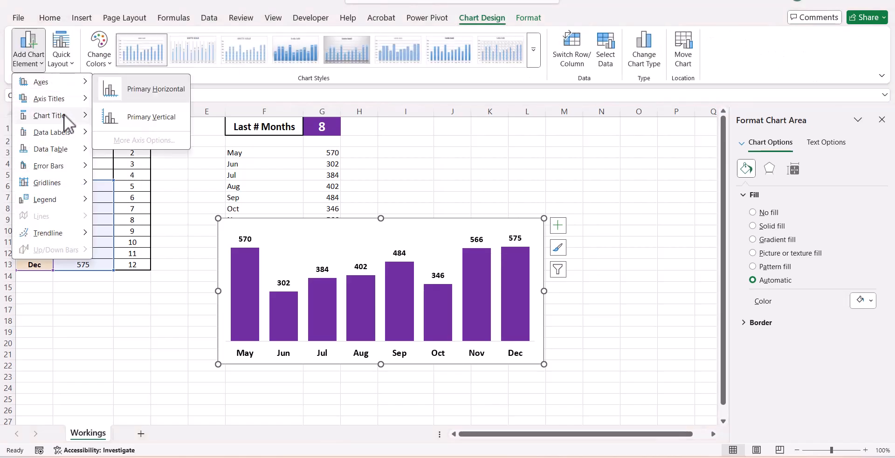
pyautogui.click(139, 155)
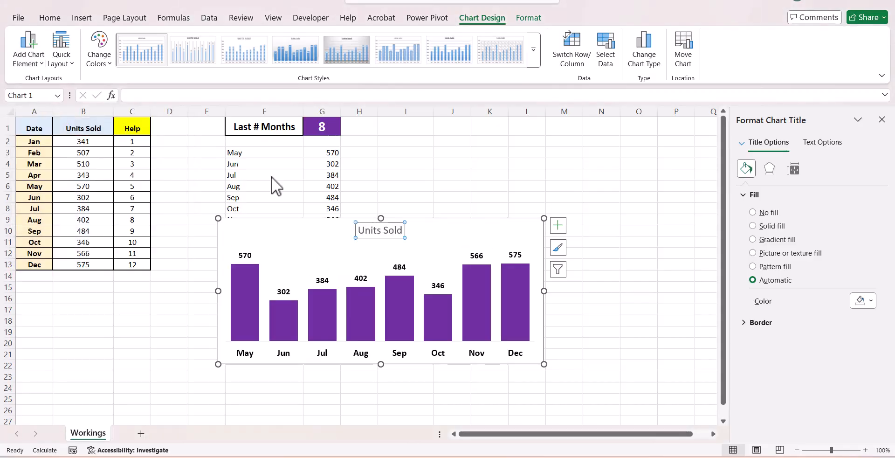
# Step: Change the chart title's font color to black
pyautogui.click(373, 174)
pyautogui.click(378, 233)
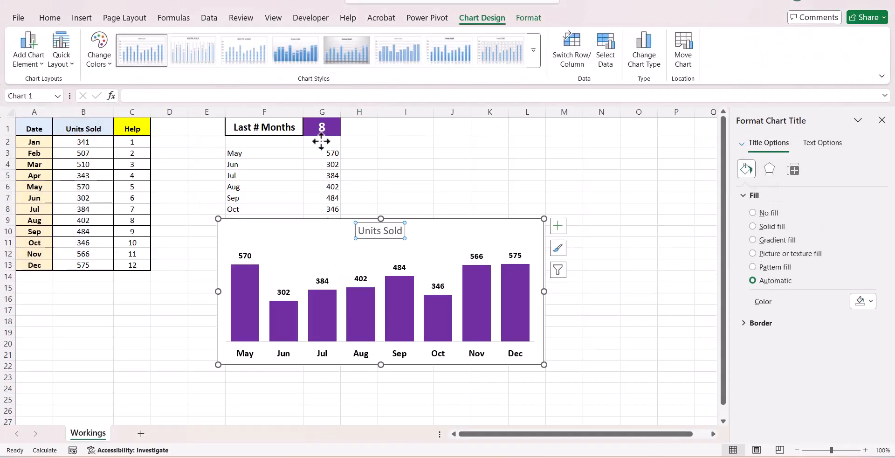
pyautogui.click(50, 17)
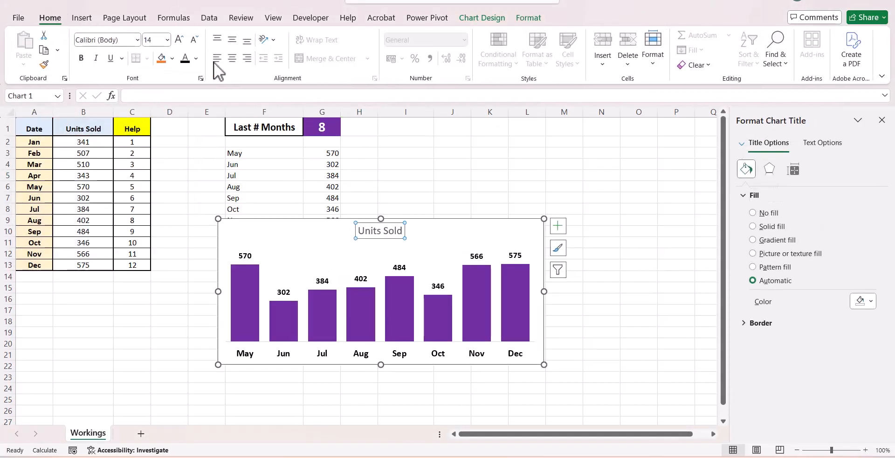
pyautogui.click(186, 59)
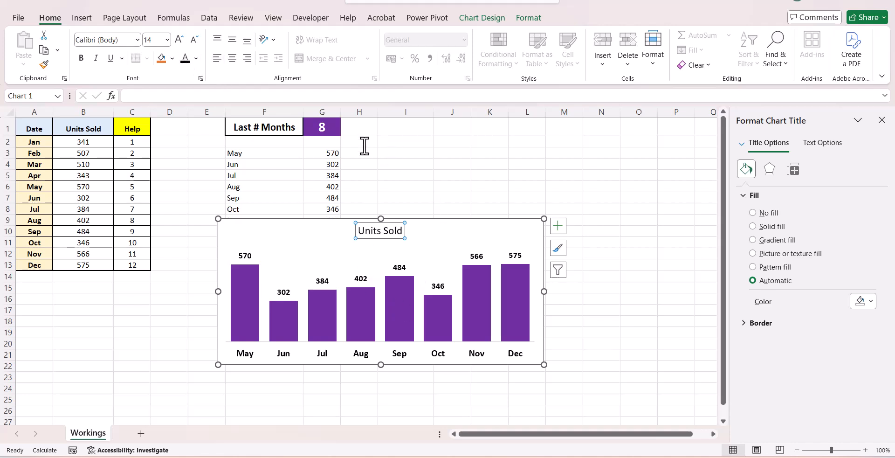
# Step: Enter the title formula ="Last"&" "&$G$1&"months unit sold" in cell I2 with an absolute reference to the month count
pyautogui.click(407, 142)
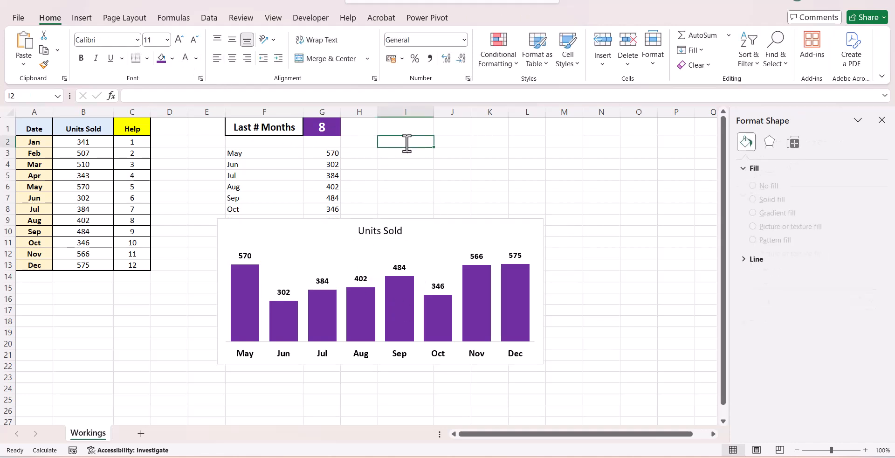
pyautogui.write('=')
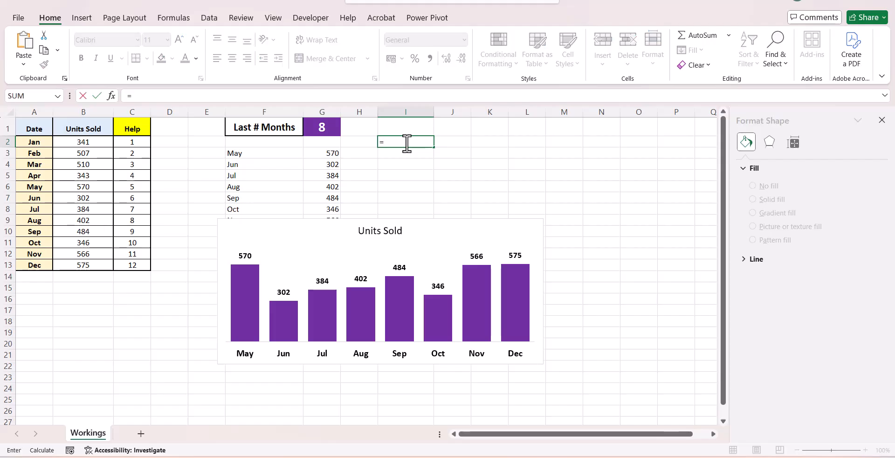
pyautogui.write('"Last"&')
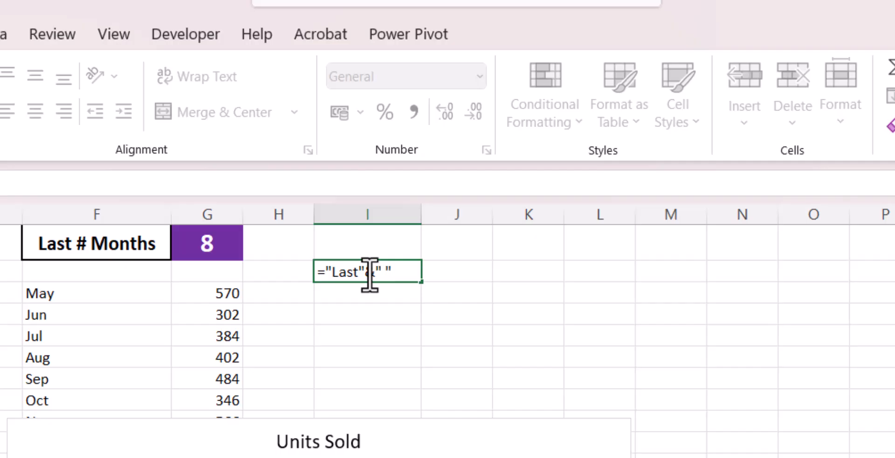
pyautogui.write('&')
pyautogui.click(220, 240)
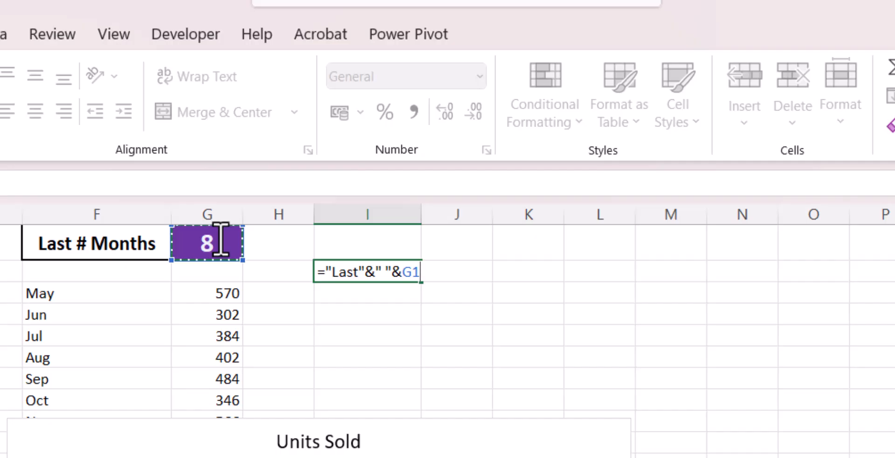
pyautogui.press('F4')
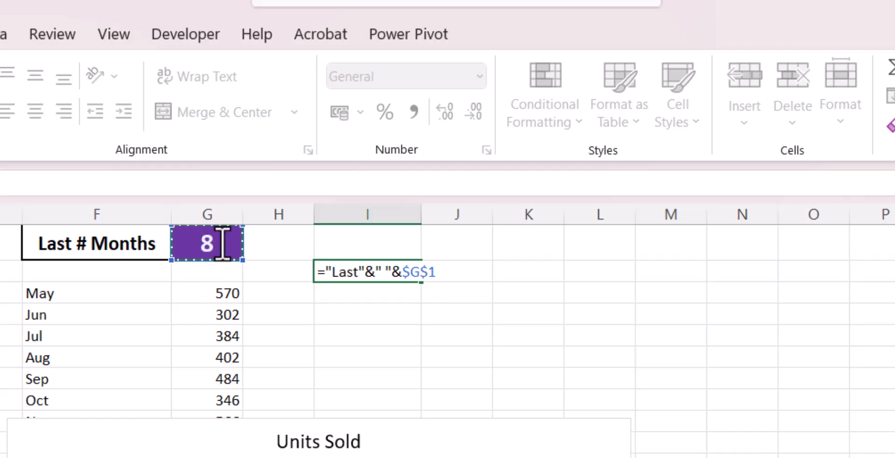
pyautogui.write('&"months u')
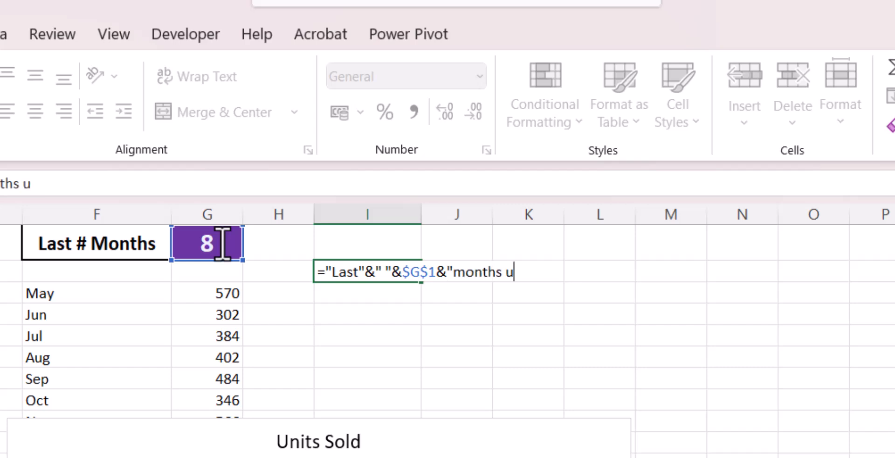
pyautogui.write('ld')
pyautogui.write('"')
pyautogui.press('Return')
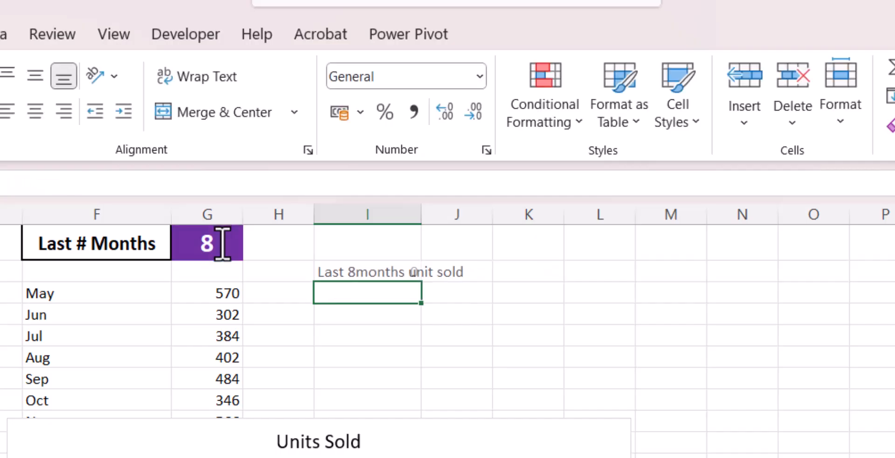
# Step: Add a space before "months" inside the text string of the title formula in I2
pyautogui.click(351, 275)
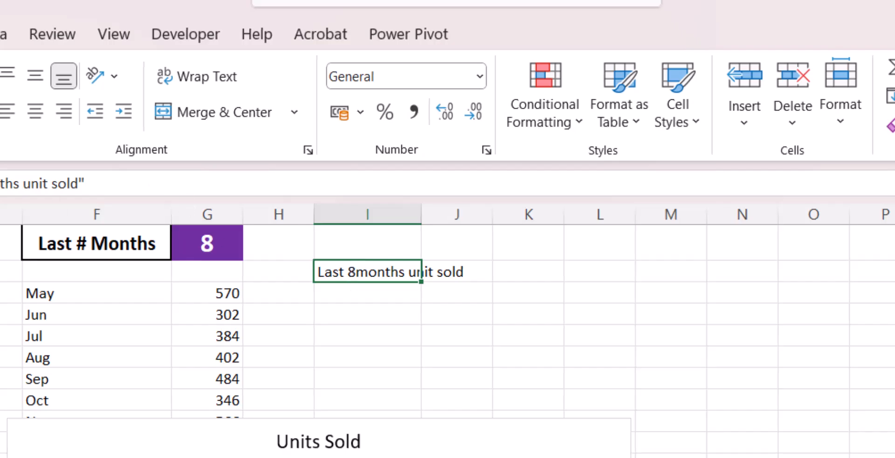
pyautogui.click(54, 188)
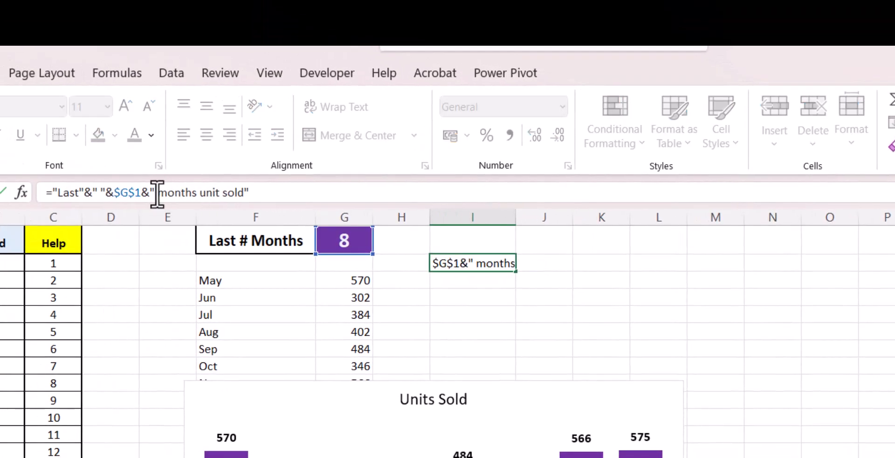
pyautogui.press('Return')
pyautogui.click(455, 256)
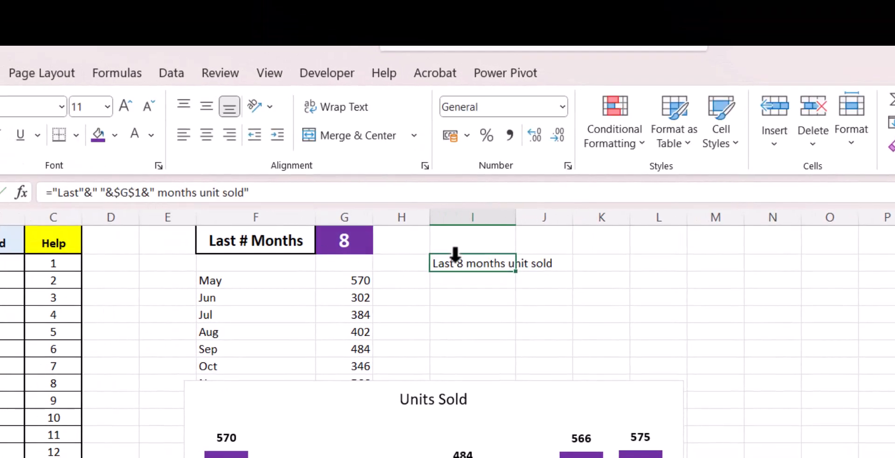
# Step: Test the title formula in I2 by choosing 11 as the Last # Months value in G1
pyautogui.click(341, 240)
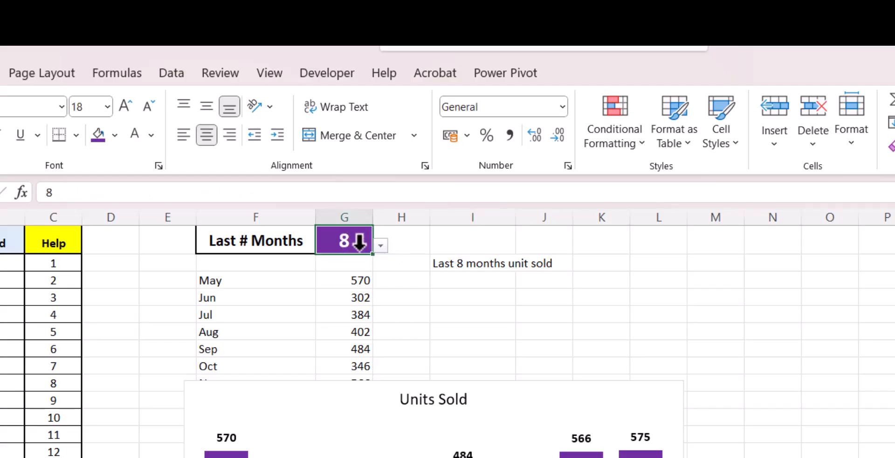
pyautogui.click(381, 245)
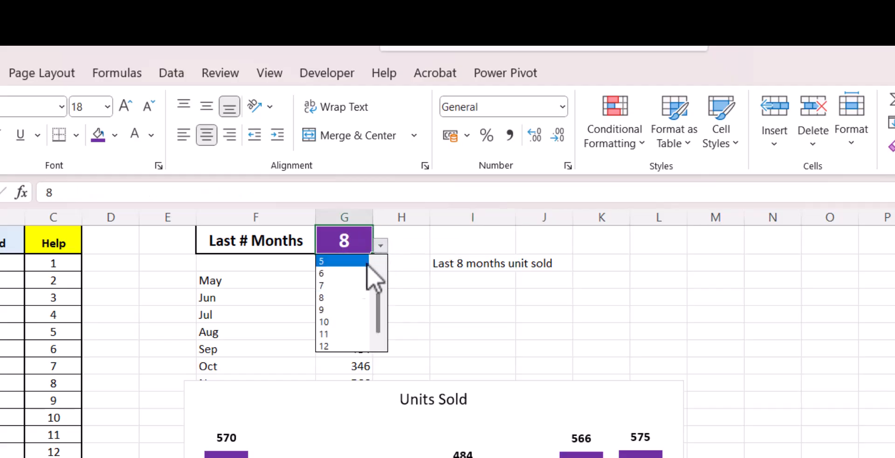
pyautogui.click(357, 335)
pyautogui.click(485, 265)
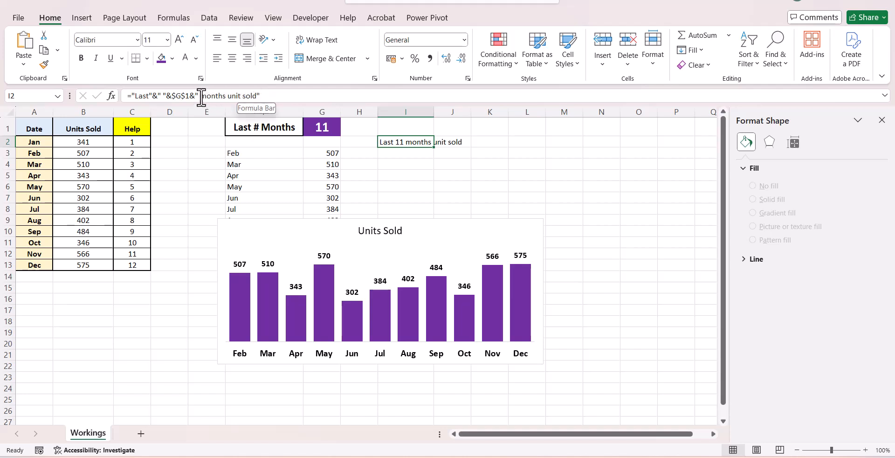
pyautogui.click(403, 173)
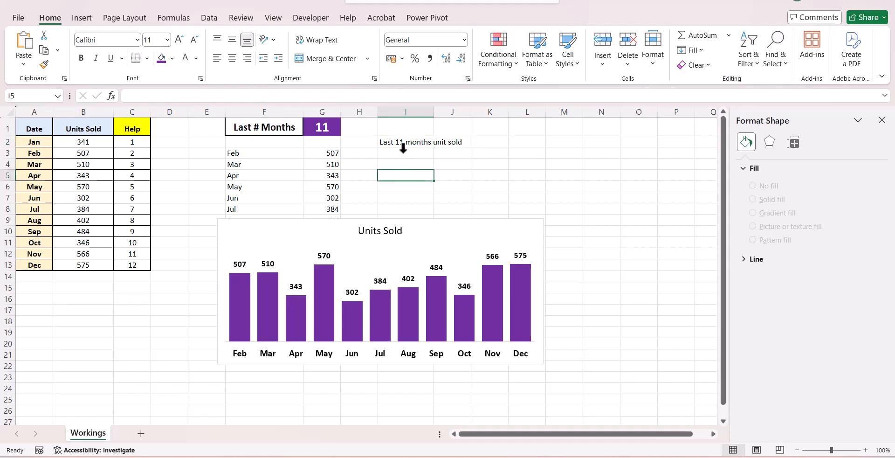
# Step: Link the chart title to cell I2 with =Workings!$I$2 and make the title bold
pyautogui.click(399, 229)
pyautogui.click(398, 229)
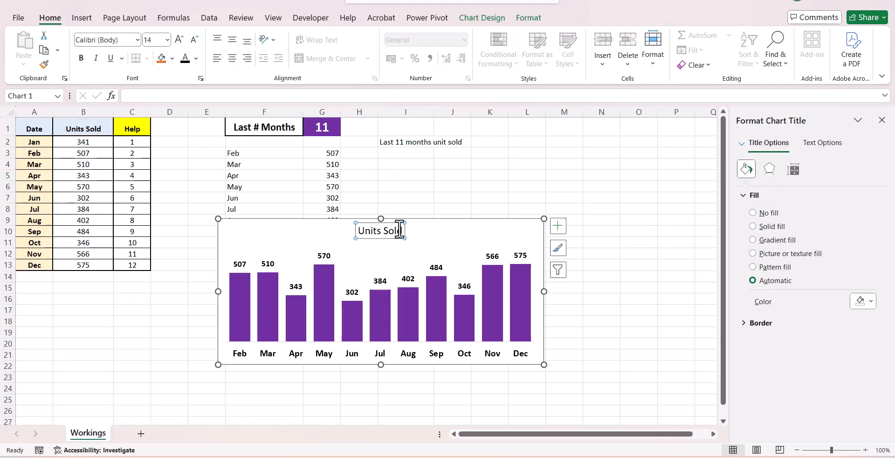
pyautogui.moveTo(397, 228); pyautogui.dragTo(395, 228)
pyautogui.click(187, 93)
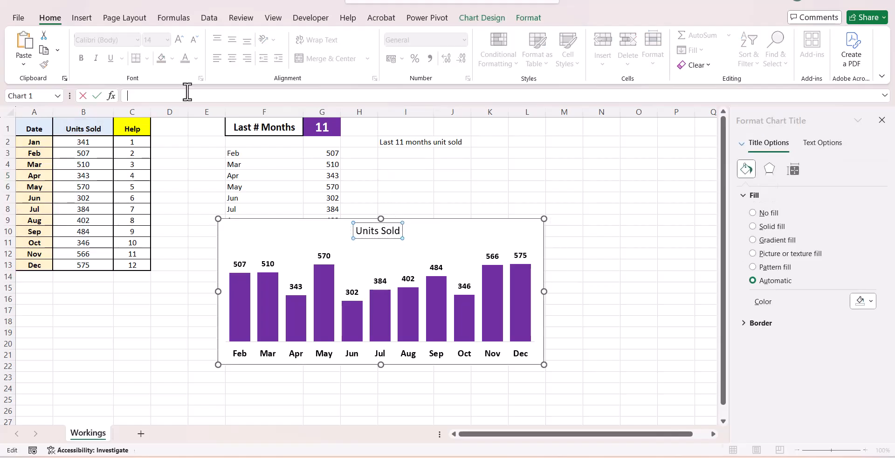
pyautogui.write('=')
pyautogui.click(405, 139)
pyautogui.press('Return')
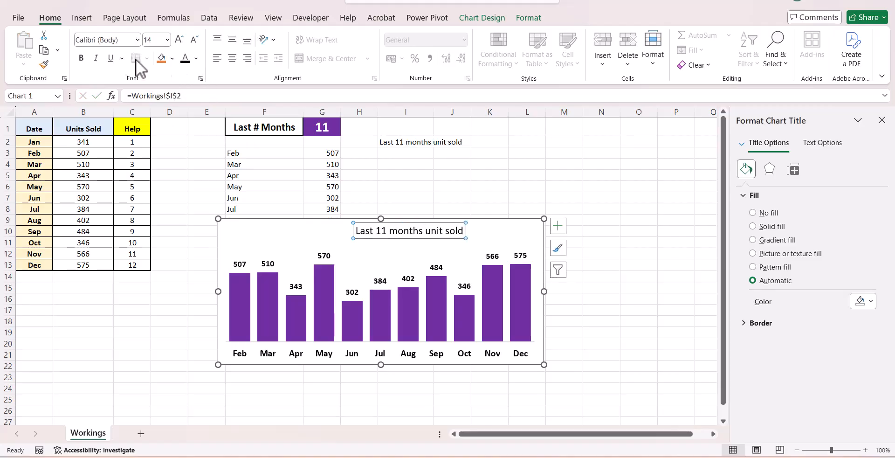
pyautogui.click(82, 59)
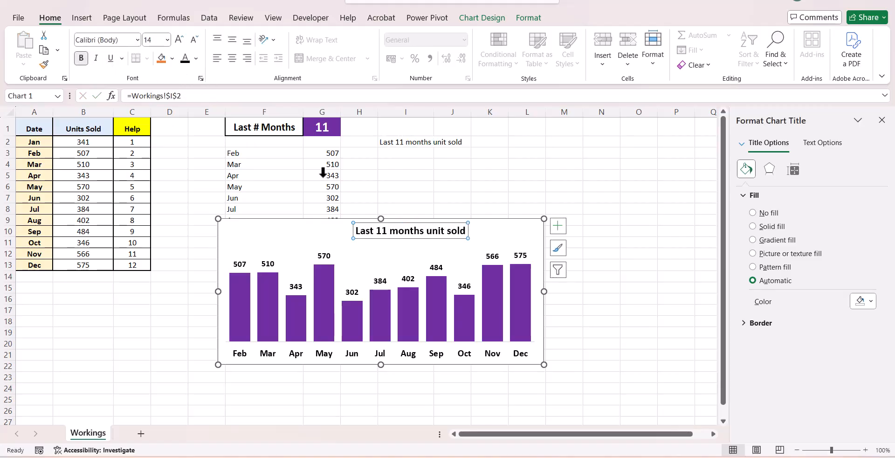
pyautogui.click(498, 202)
# Step: Choose 5 as the Last # Months value in G1 to test the linked chart title
pyautogui.click(332, 128)
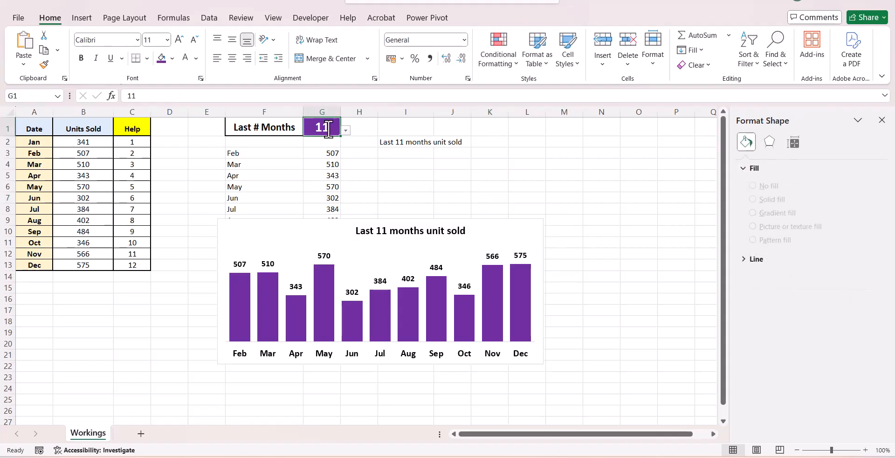
pyautogui.click(344, 131)
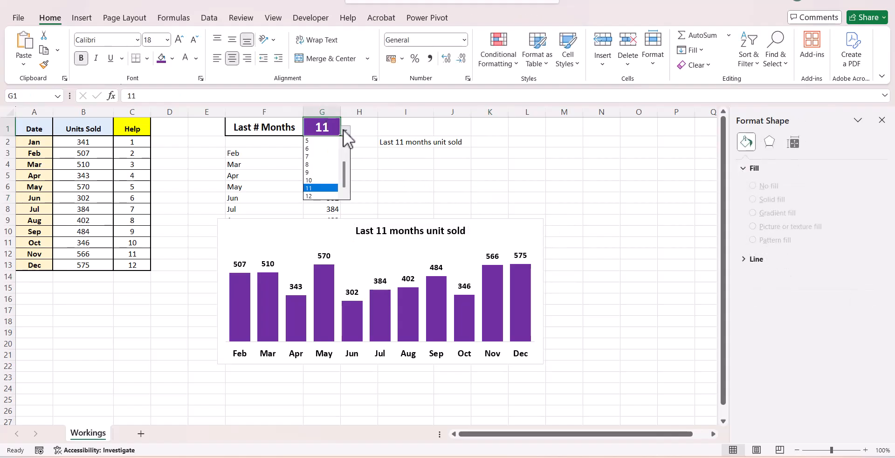
pyautogui.click(311, 141)
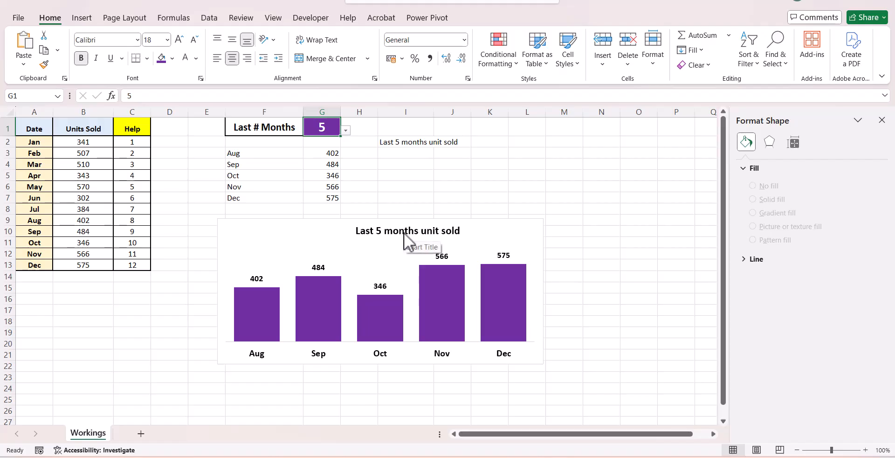